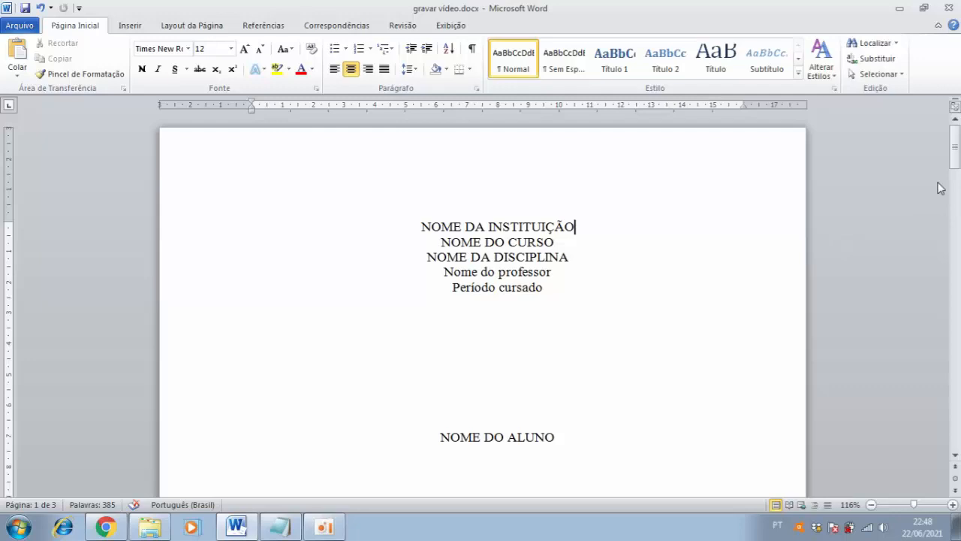
Insert a blank line above CANTO DO BURITI – PI on the cover, moving Titulo do trabalho to the next page
{"action": "left_click_drag", "start_coordinate": [956, 154], "coordinate": [956, 170]}
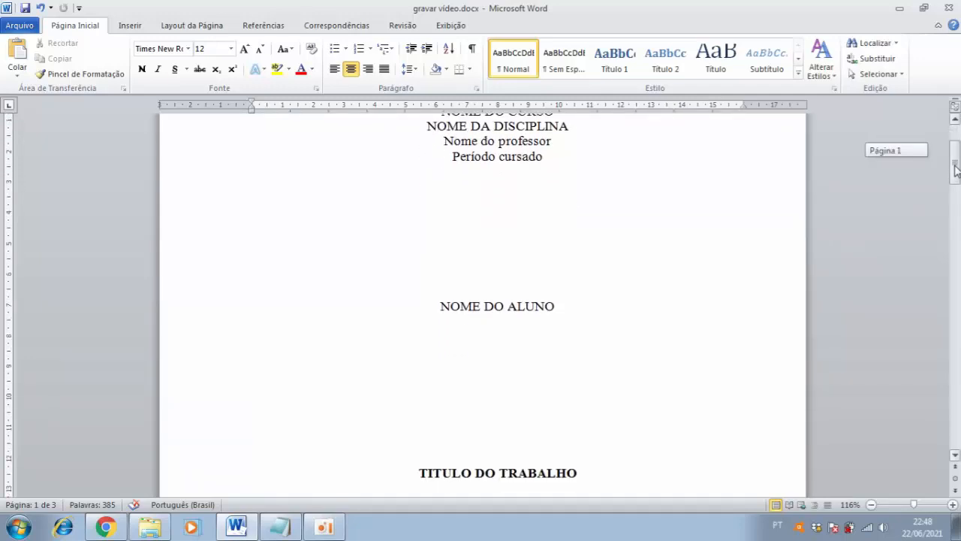
{"action": "left_click_drag", "start_coordinate": [956, 170], "coordinate": [957, 186]}
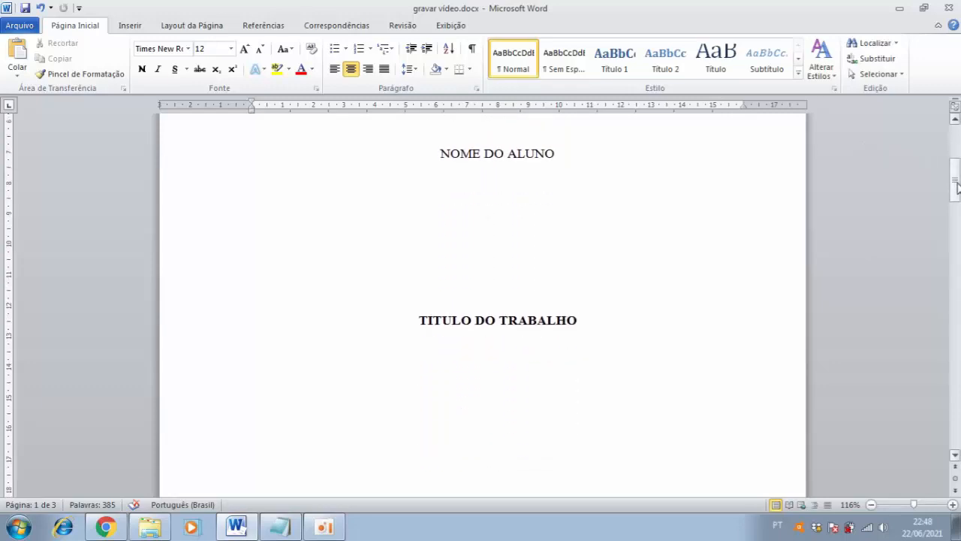
{"action": "left_click_drag", "start_coordinate": [957, 186], "coordinate": [959, 216]}
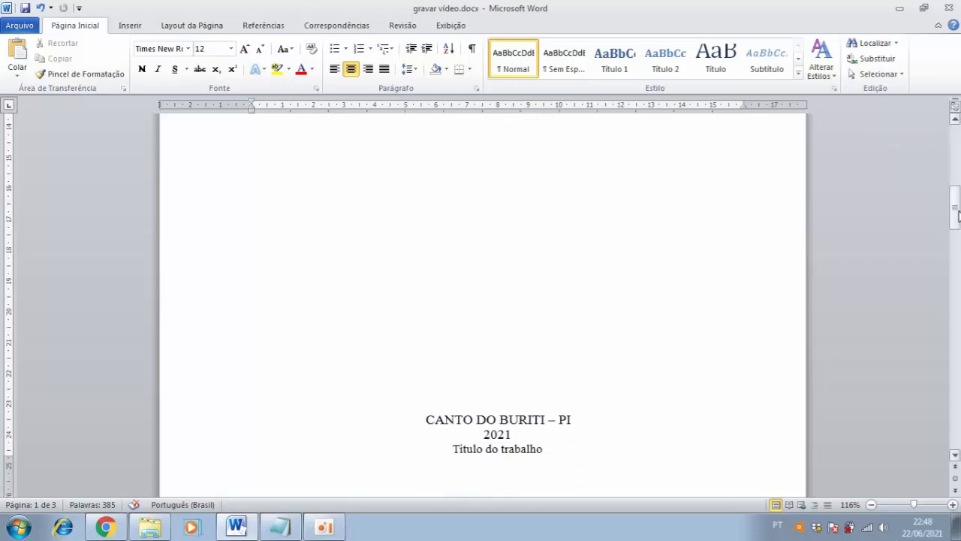
{"action": "left_click", "coordinate": [528, 364]}
{"action": "key", "text": "Return"}
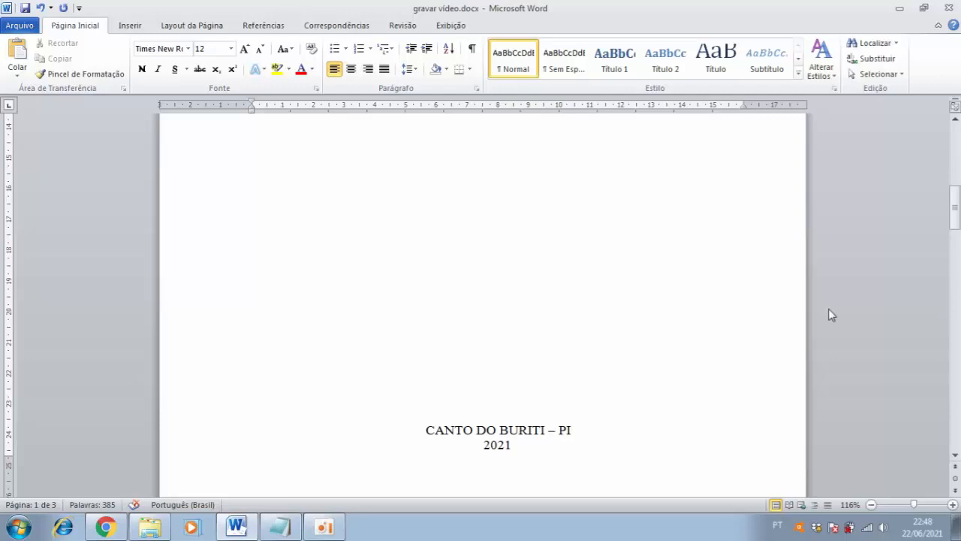
Replace the cover placeholders from NOME DA INSTITUIÇÃO through TITULO DO TRABALHO with the copied institution, course, professor, student and activity details
{"action": "left_click_drag", "start_coordinate": [955, 217], "coordinate": [956, 277]}
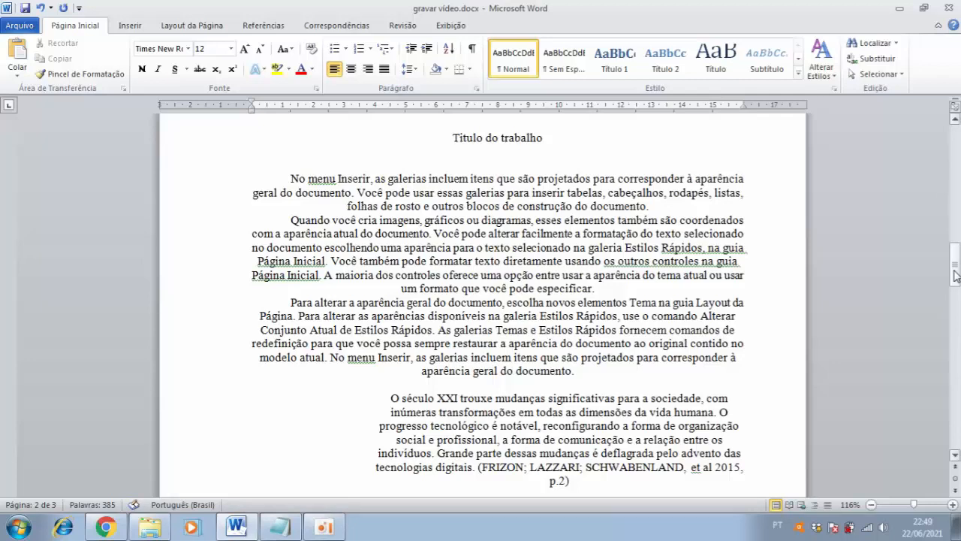
{"action": "left_click_drag", "start_coordinate": [956, 276], "coordinate": [958, 359]}
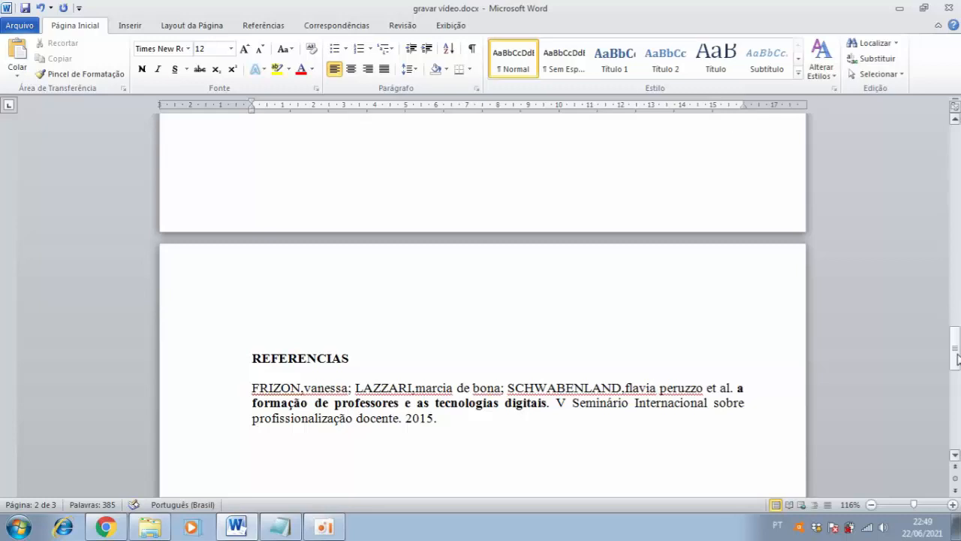
{"action": "left_click_drag", "start_coordinate": [958, 359], "coordinate": [956, 171]}
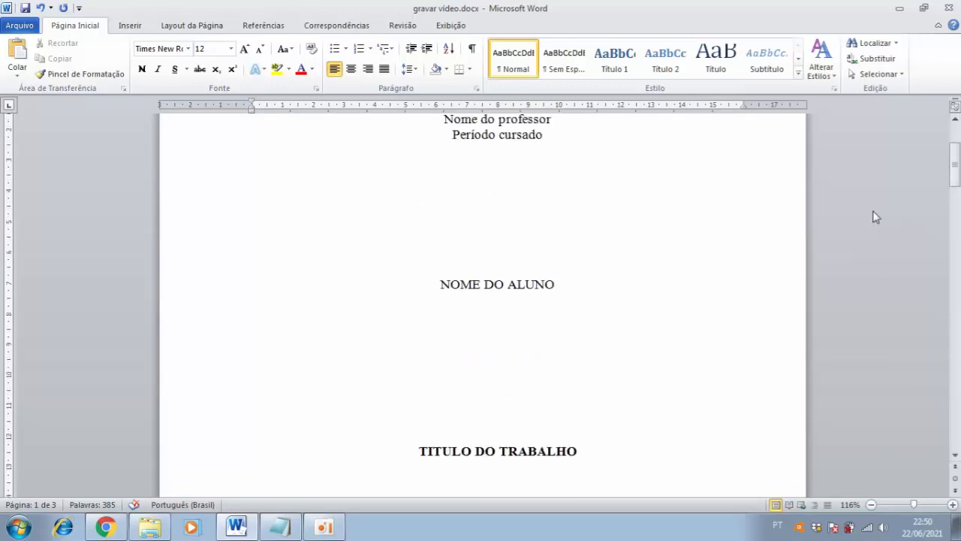
{"action": "left_click_drag", "start_coordinate": [583, 451], "coordinate": [400, 107]}
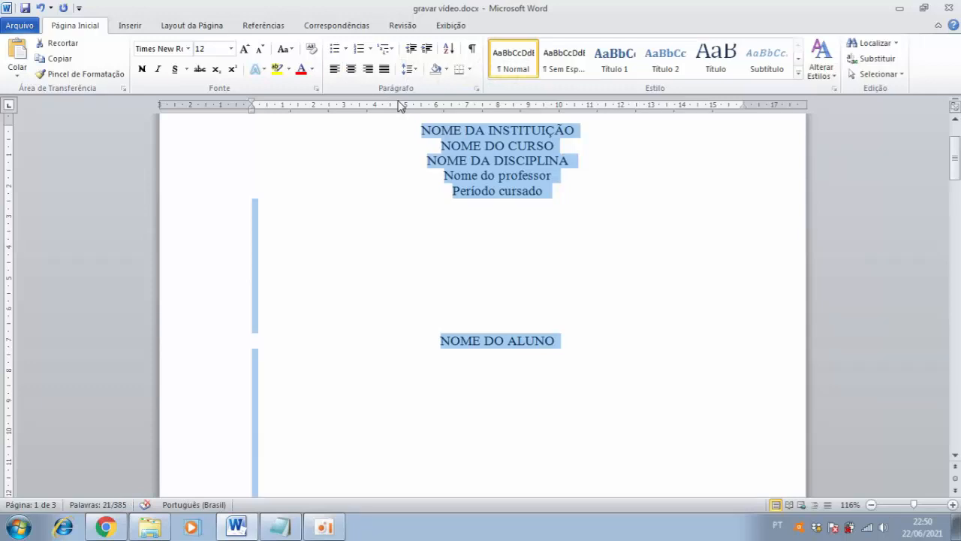
{"action": "key", "text": "ctrl+v"}
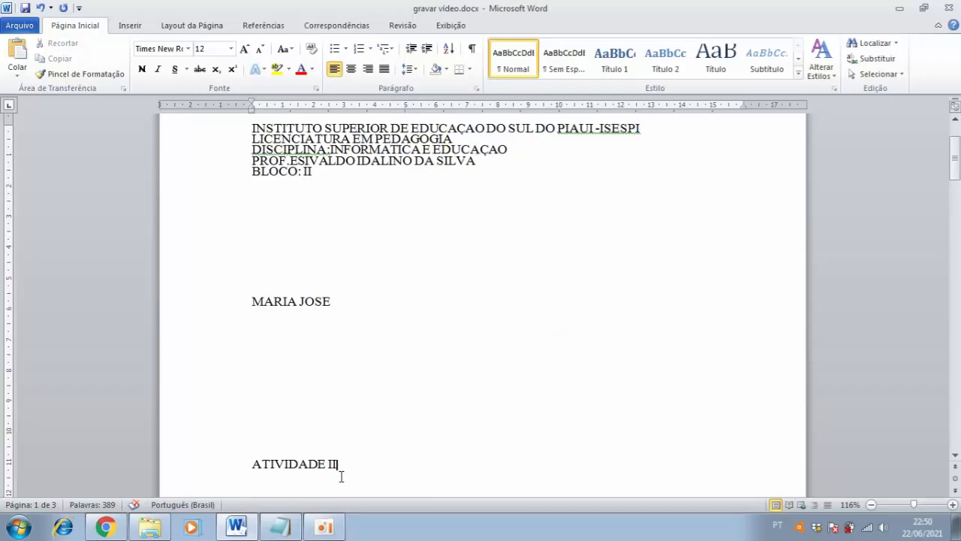
Center the student's name, ATIVIDADE II and the five-line institution block on the cover page
{"action": "left_click_drag", "start_coordinate": [344, 470], "coordinate": [250, 299]}
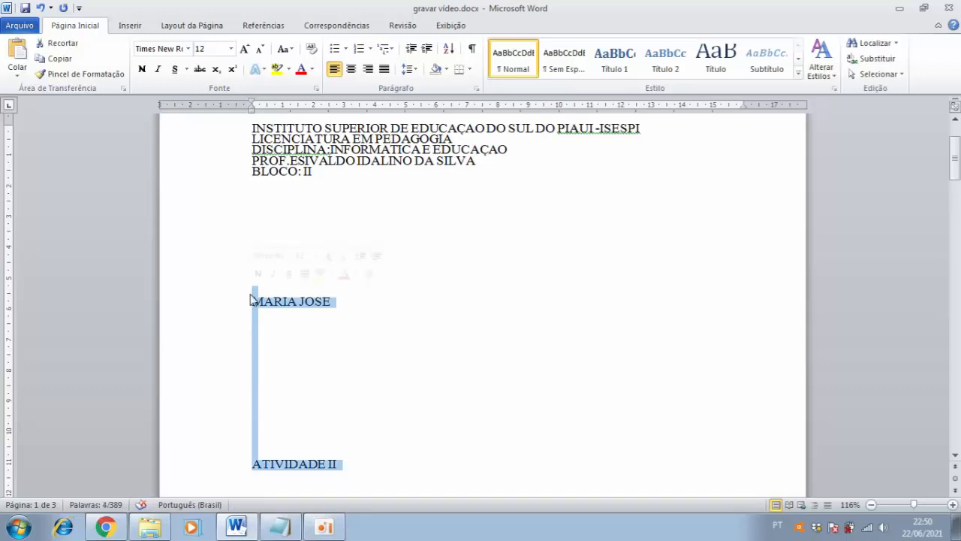
{"action": "left_click", "coordinate": [352, 73]}
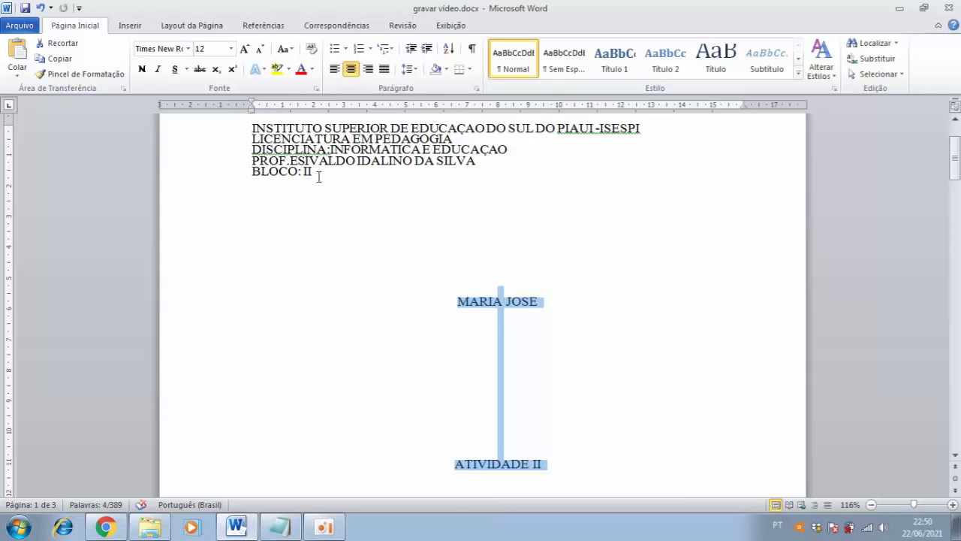
{"action": "left_click_drag", "start_coordinate": [318, 177], "coordinate": [243, 118]}
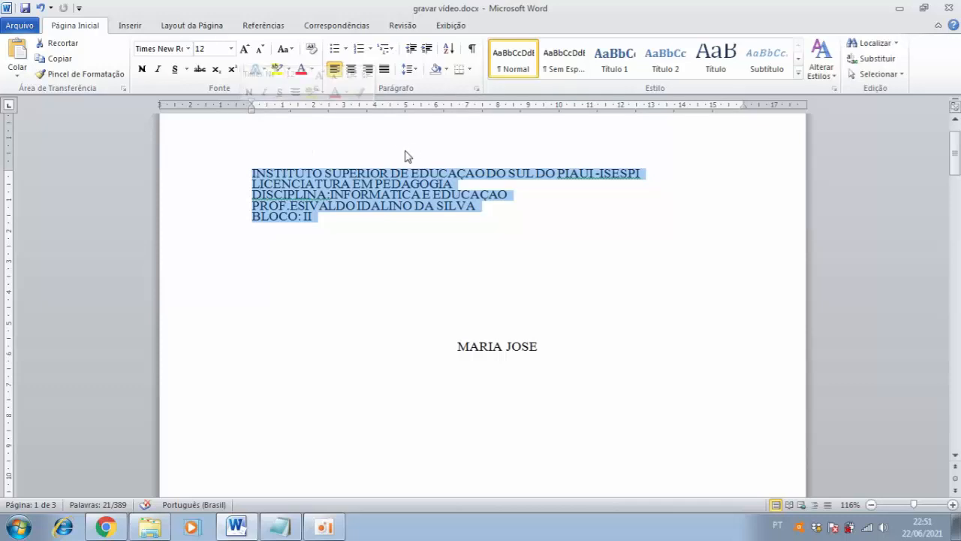
{"action": "left_click", "coordinate": [352, 69]}
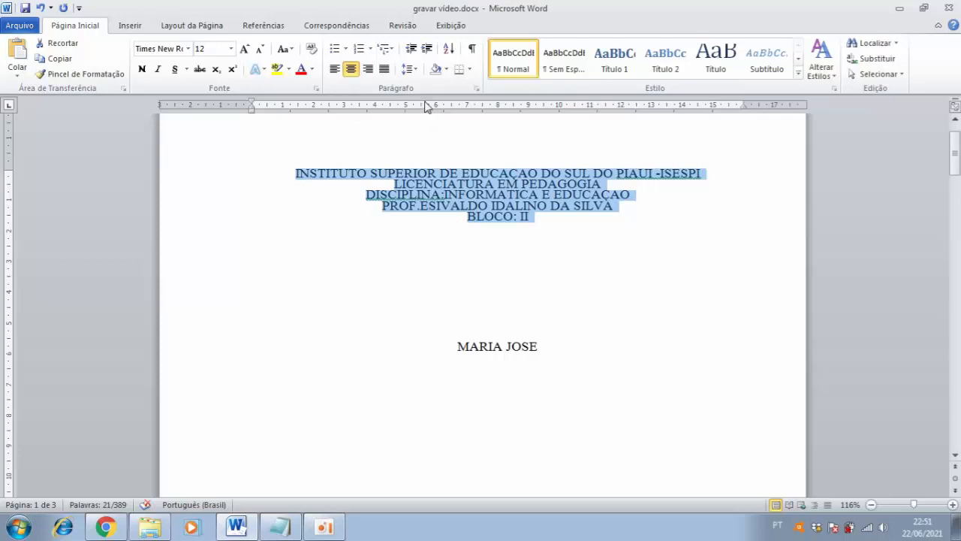
Set the institution block's line spacing to 1,5 and add the missing spaces after "DISCIPLINA:" and before "ISESPI"
{"action": "left_click", "coordinate": [418, 71]}
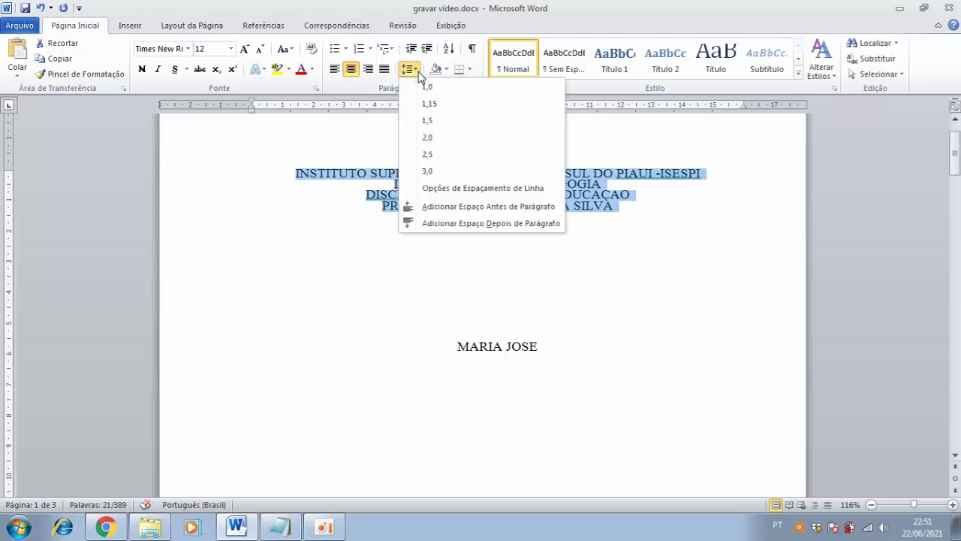
{"action": "left_click", "coordinate": [427, 120]}
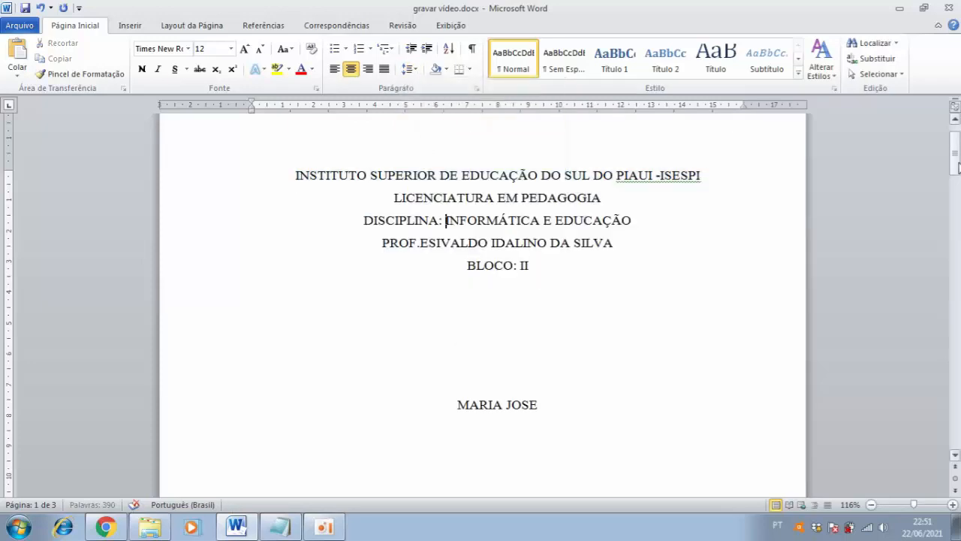
{"action": "scroll", "coordinate": [957, 167], "scroll_direction": "down", "scroll_amount": 1}
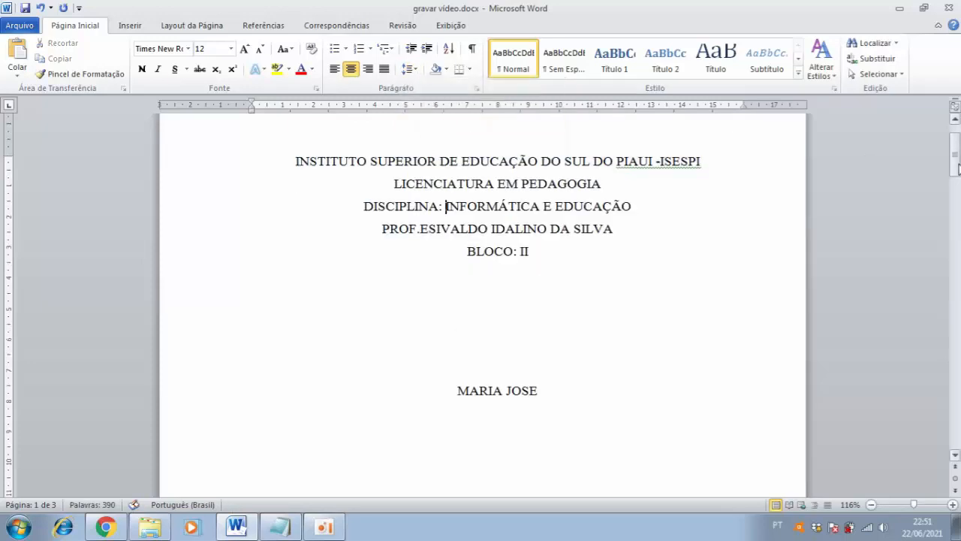
{"action": "left_click", "coordinate": [663, 161]}
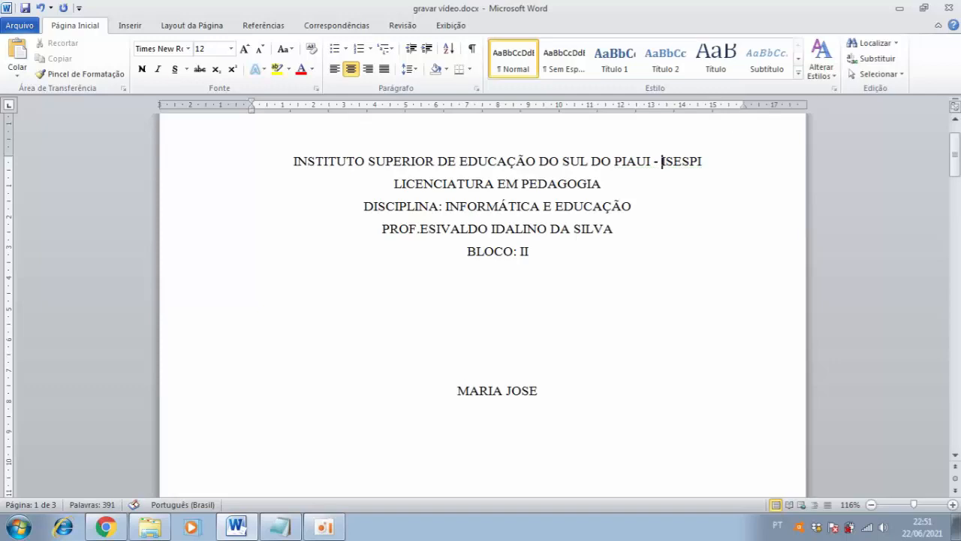
Replace the heading Titulo do trabalho on the second page with "Atividade II"
{"action": "left_click_drag", "start_coordinate": [955, 165], "coordinate": [956, 255]}
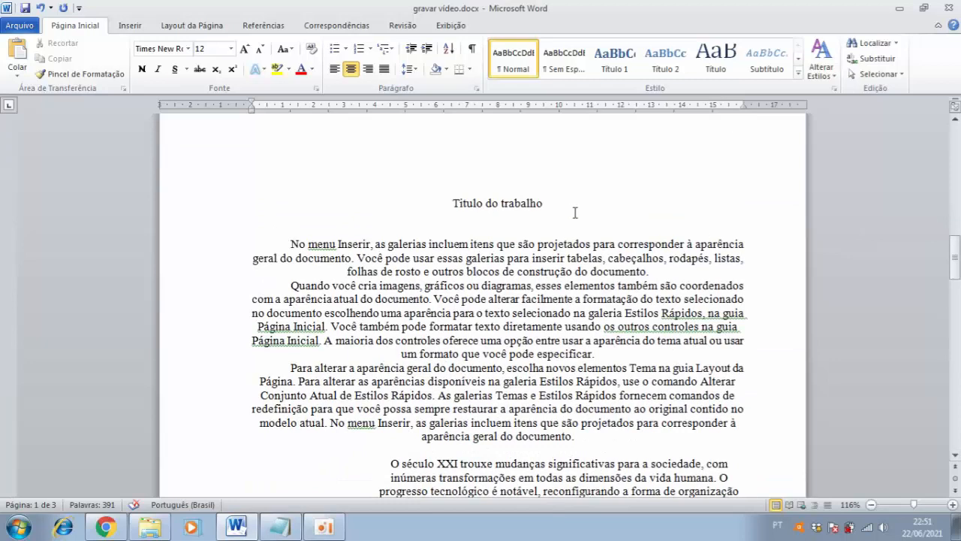
{"action": "left_click_drag", "start_coordinate": [547, 204], "coordinate": [450, 205]}
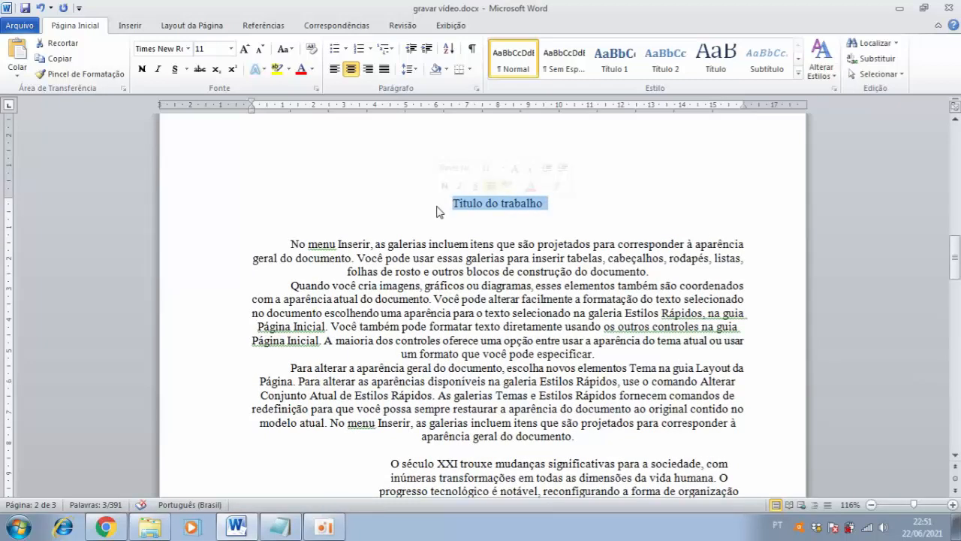
{"action": "type", "text": "At"}
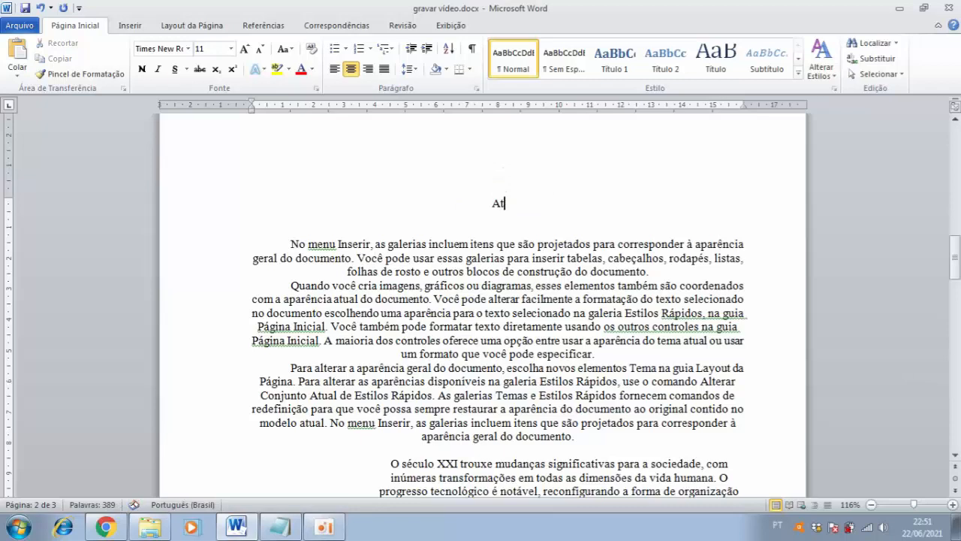
{"action": "type", "text": "iv"}
{"action": "type", "text": "idade II"}
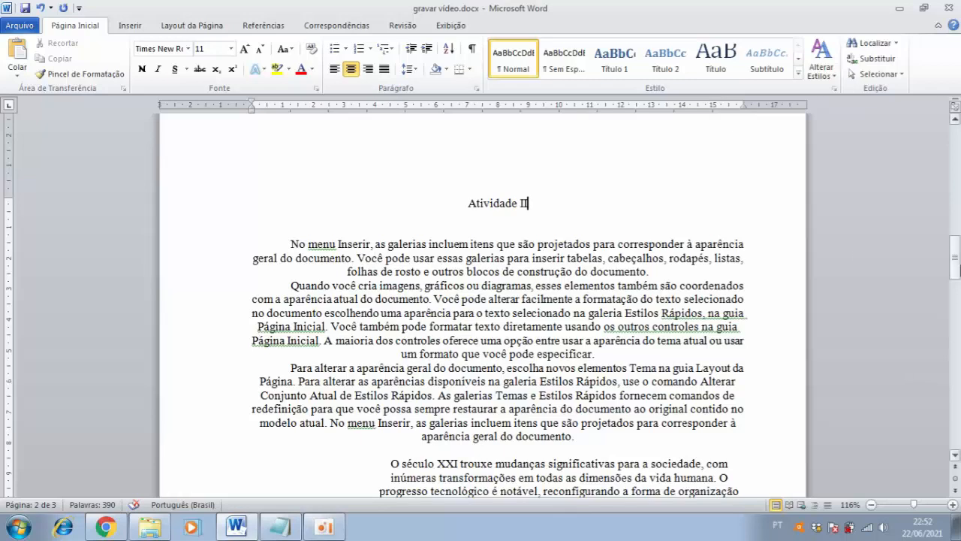
Make the title ATIVIDADE II on the cover page bold
{"action": "left_click_drag", "start_coordinate": [958, 264], "coordinate": [956, 187]}
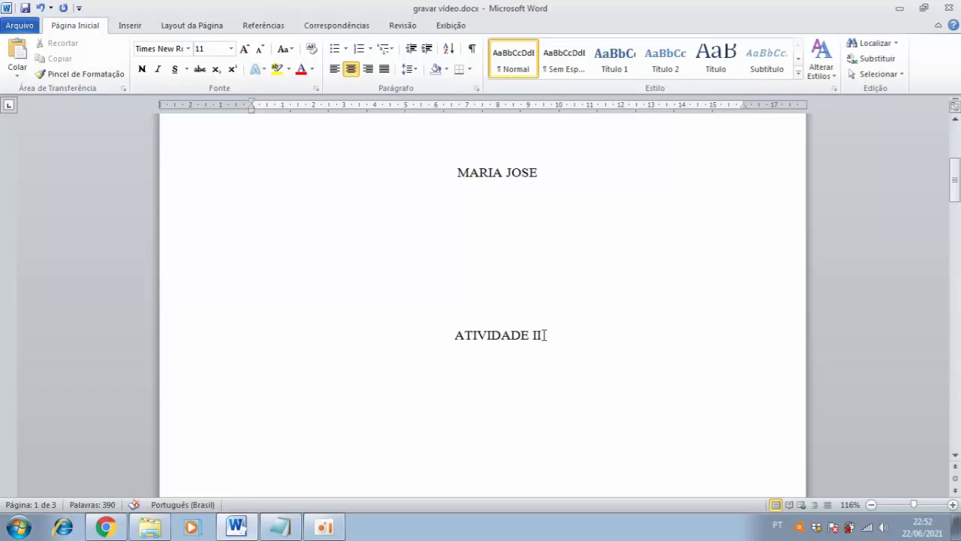
{"action": "left_click_drag", "start_coordinate": [545, 335], "coordinate": [450, 339]}
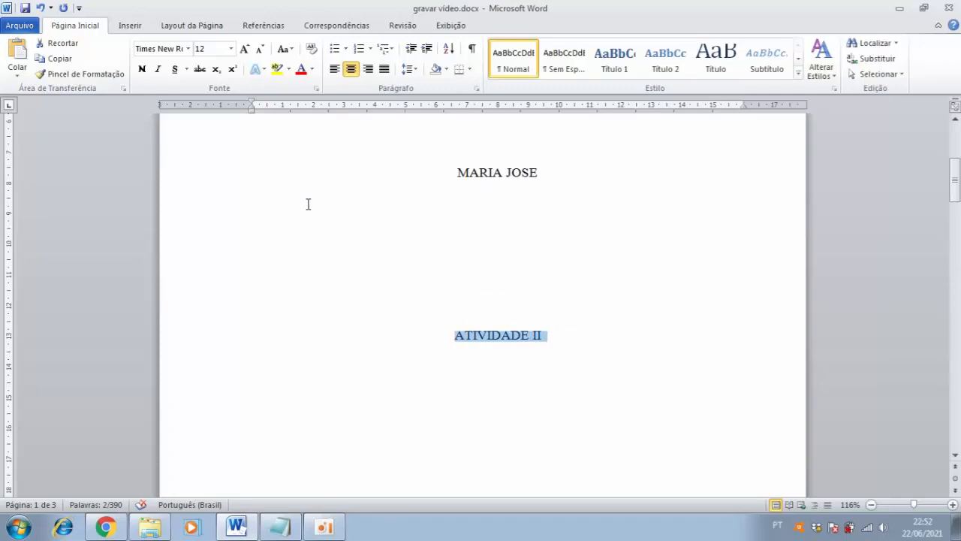
{"action": "left_click", "coordinate": [142, 71]}
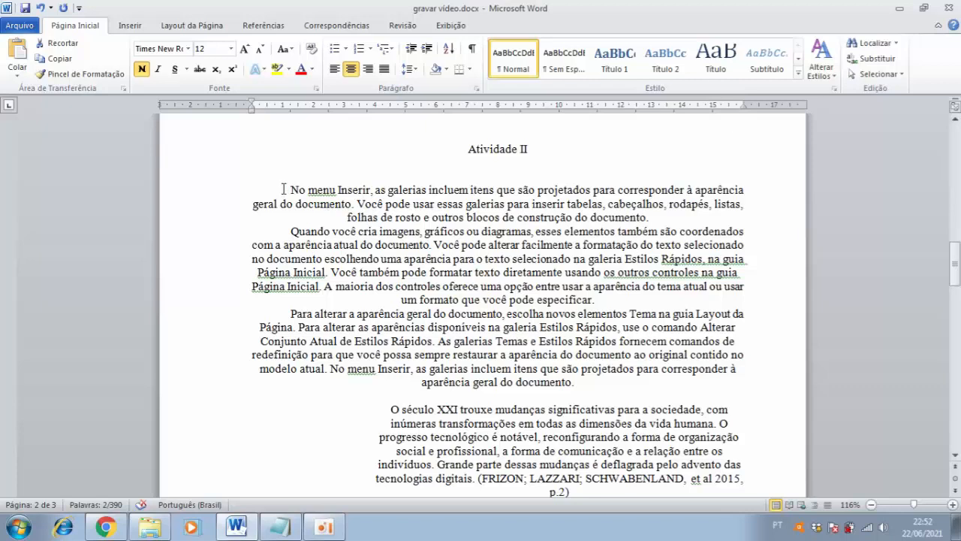
Set the font size of the three body paragraphs between the Atividade II heading and the indented quotation to 12
{"action": "left_click_drag", "start_coordinate": [284, 189], "coordinate": [288, 354]}
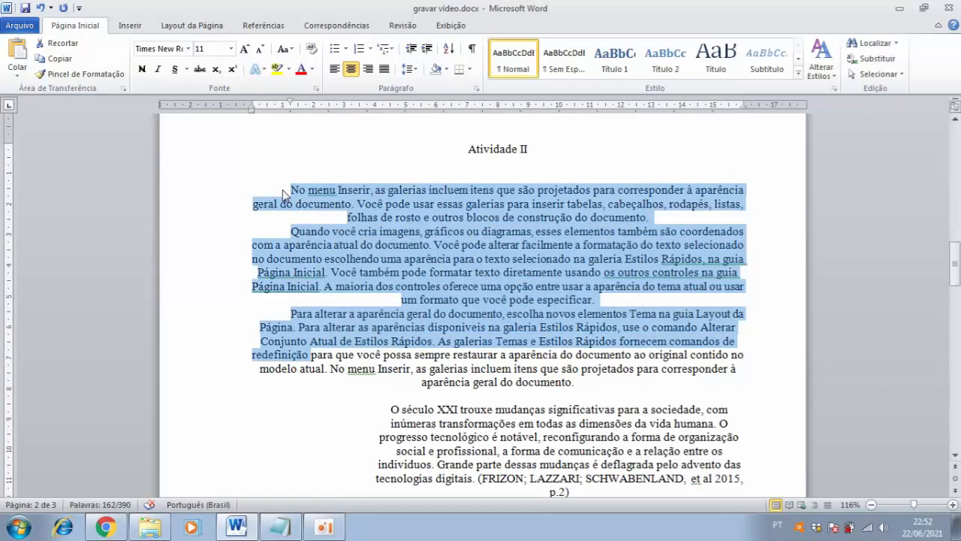
{"action": "left_click_drag", "start_coordinate": [284, 194], "coordinate": [292, 388]}
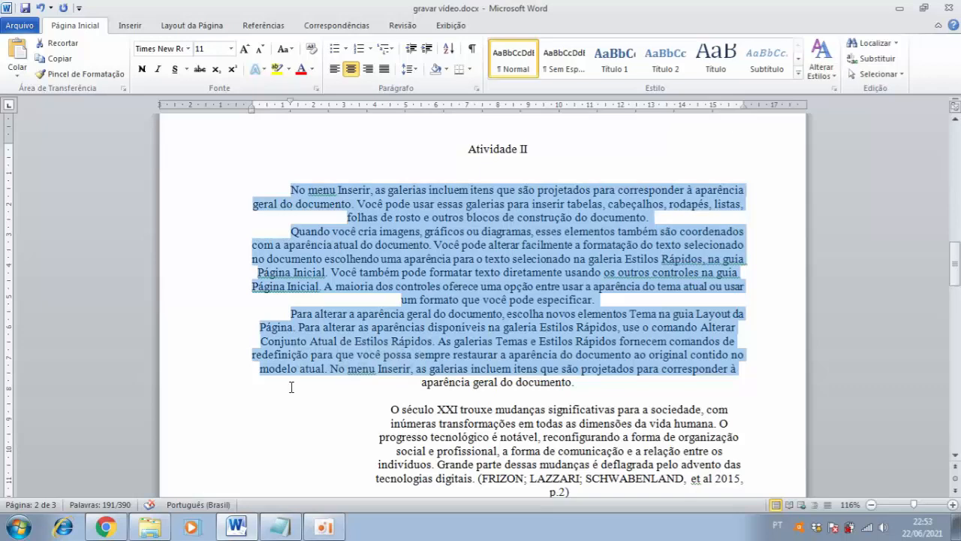
{"action": "left_click", "coordinate": [279, 191]}
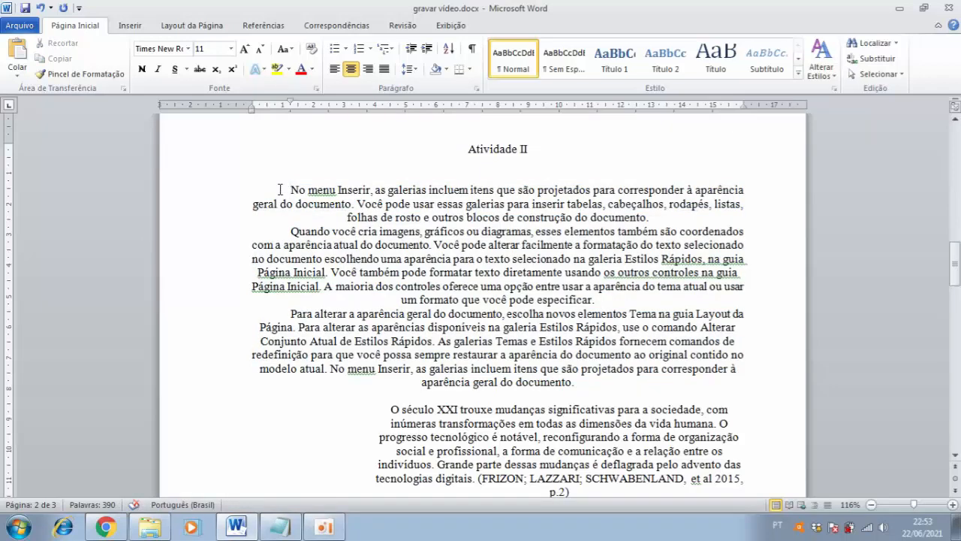
{"action": "key", "text": "shift+Down"}
{"action": "key", "text": "shift+Down"}
{"action": "key", "text": "shift+Down"}
{"action": "key", "text": "shift+Down"}
{"action": "key", "text": "shift+Down"}
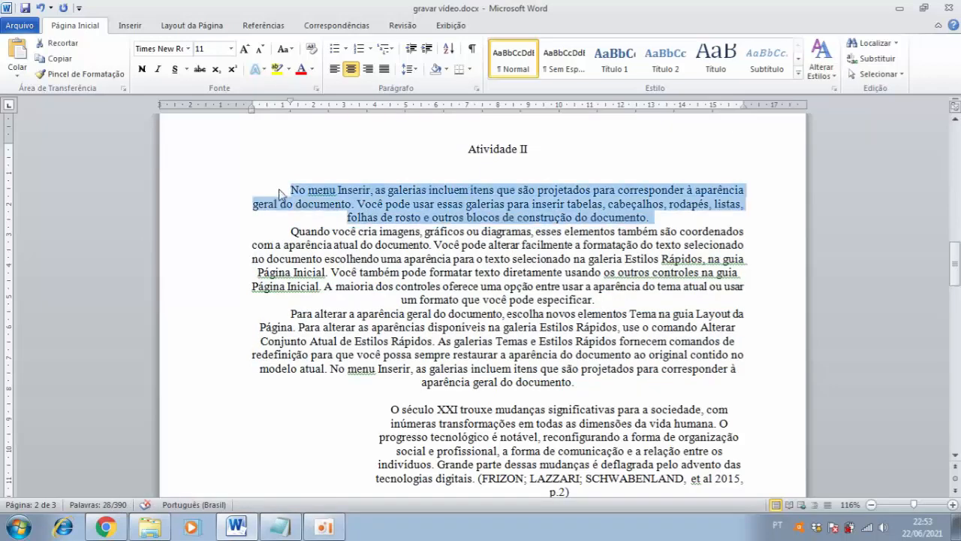
{"action": "key", "text": "shift+Down"}
{"action": "key", "text": "shift+Down"}
{"action": "key", "text": "shift+Down"}
{"action": "key", "text": "shift+Down"}
{"action": "key", "text": "shift+Down"}
{"action": "key", "text": "shift+Down"}
{"action": "key", "text": "shift+Down"}
{"action": "key", "text": "shift+Down"}
{"action": "key", "text": "shift+Down"}
{"action": "key", "text": "shift+Down"}
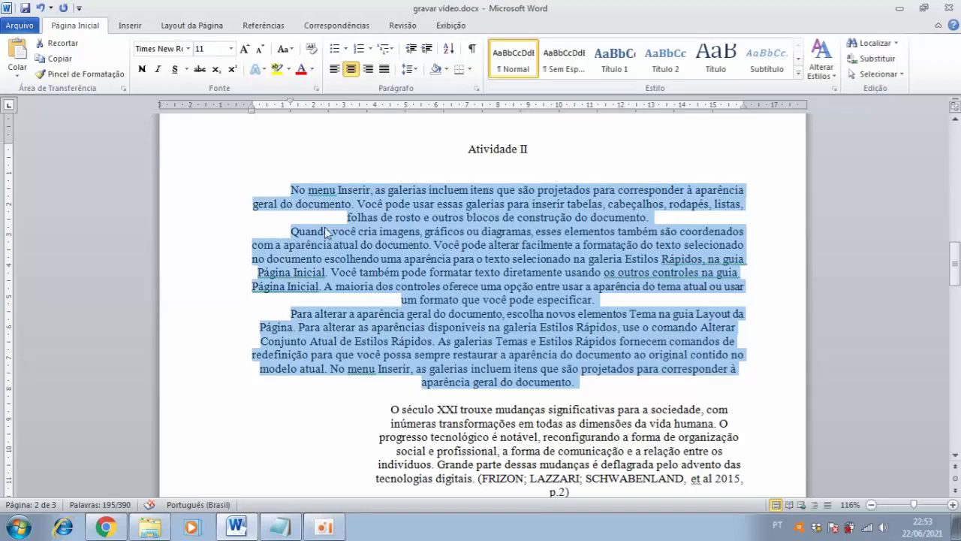
{"action": "left_click", "coordinate": [231, 49]}
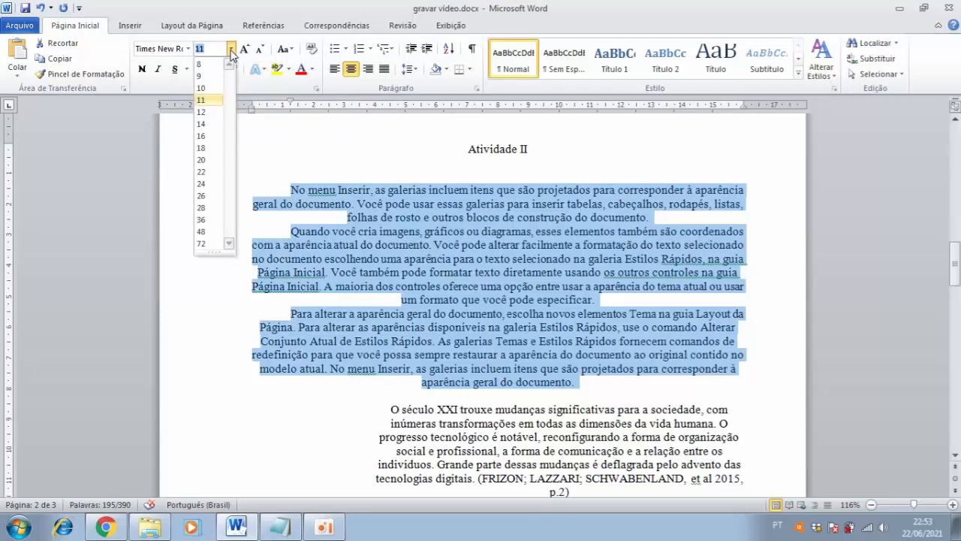
{"action": "left_click", "coordinate": [209, 113]}
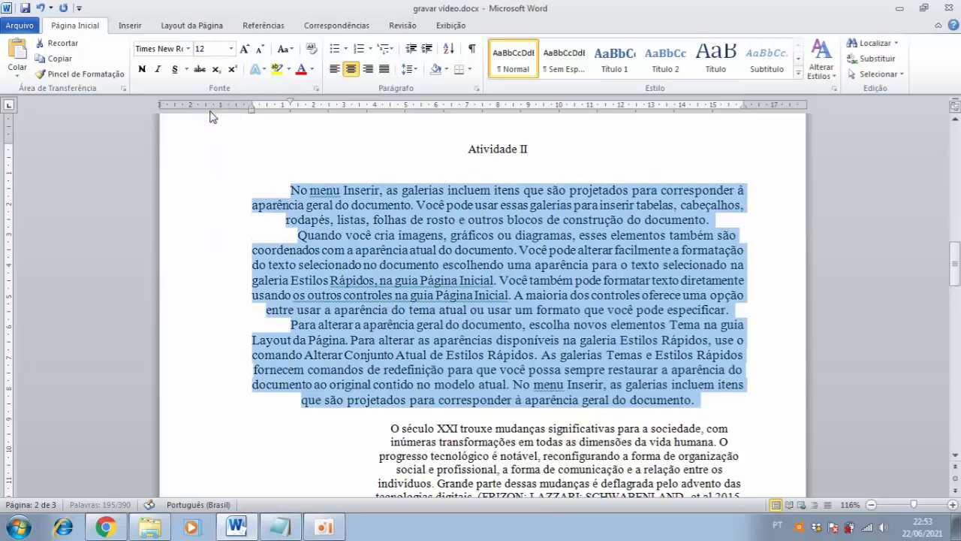
Justify the three body paragraphs below the Atividade II heading
{"action": "left_click", "coordinate": [201, 50]}
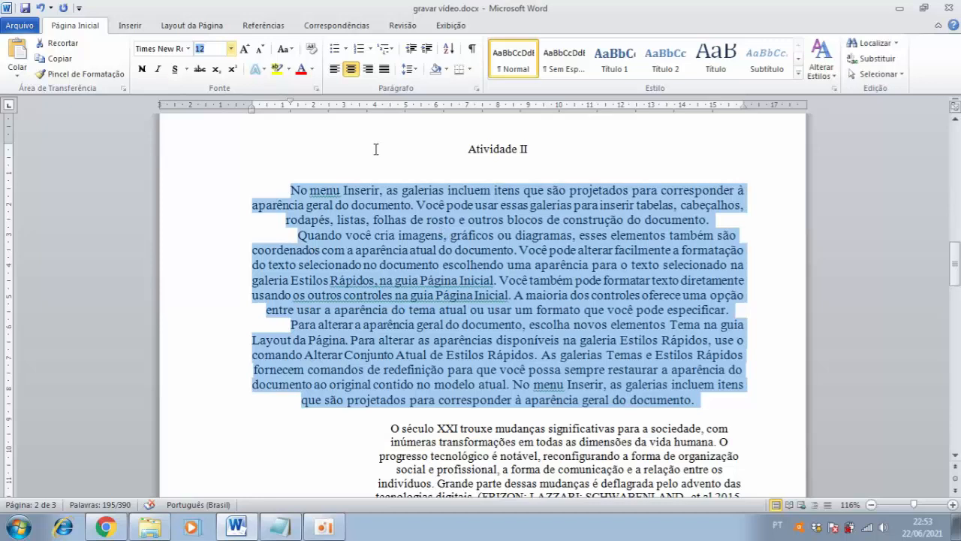
{"action": "left_click", "coordinate": [384, 69]}
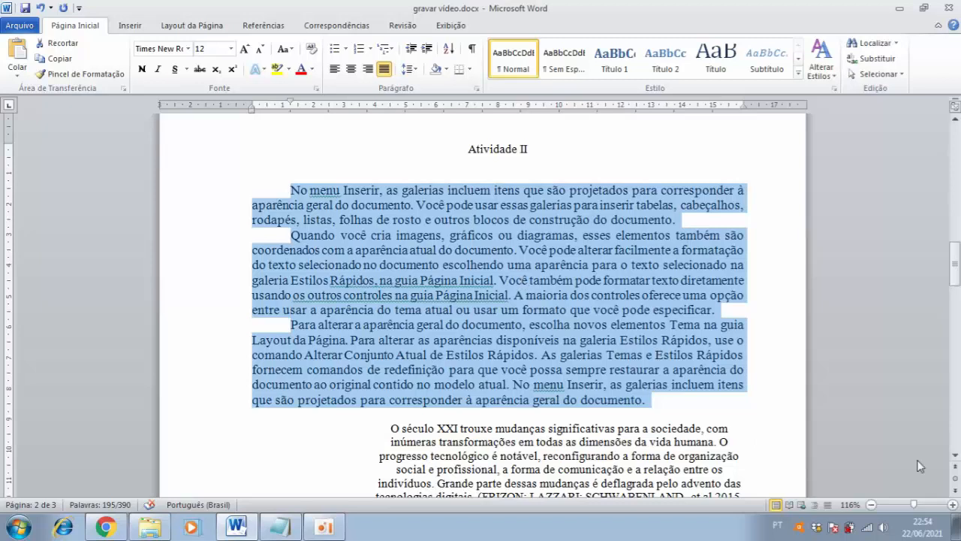
{"action": "scroll", "coordinate": [955, 461], "scroll_direction": "down", "scroll_amount": 3}
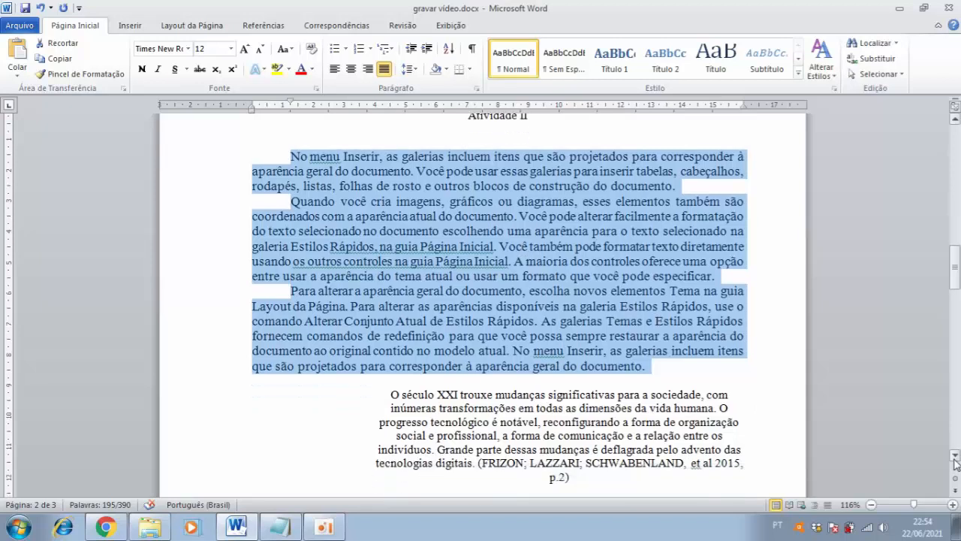
{"action": "scroll", "coordinate": [956, 461], "scroll_direction": "down", "scroll_amount": 2}
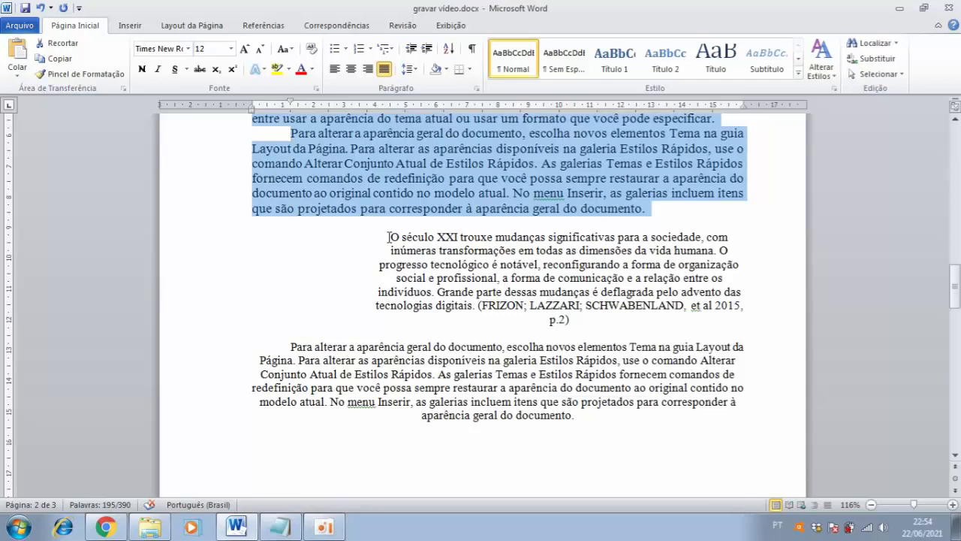
Justify the indented quotation that begins with "O século XXI" below the third body paragraph
{"action": "left_click", "coordinate": [388, 238]}
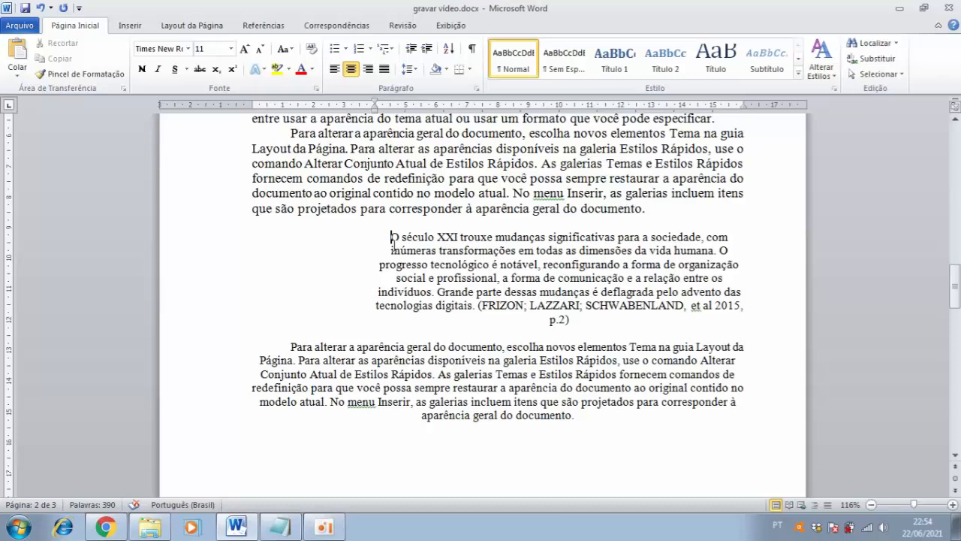
{"action": "key", "text": "shift+Down"}
{"action": "key", "text": "shift+Down"}
{"action": "key", "text": "shift+Down"}
{"action": "key", "text": "shift+Down"}
{"action": "key", "text": "shift+Down"}
{"action": "key", "text": "shift+End"}
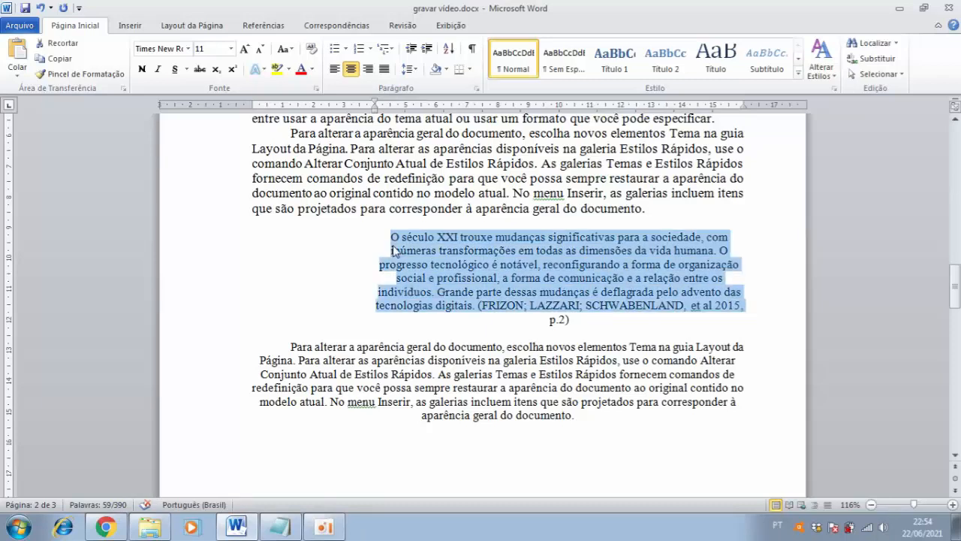
{"action": "left_click", "coordinate": [383, 69]}
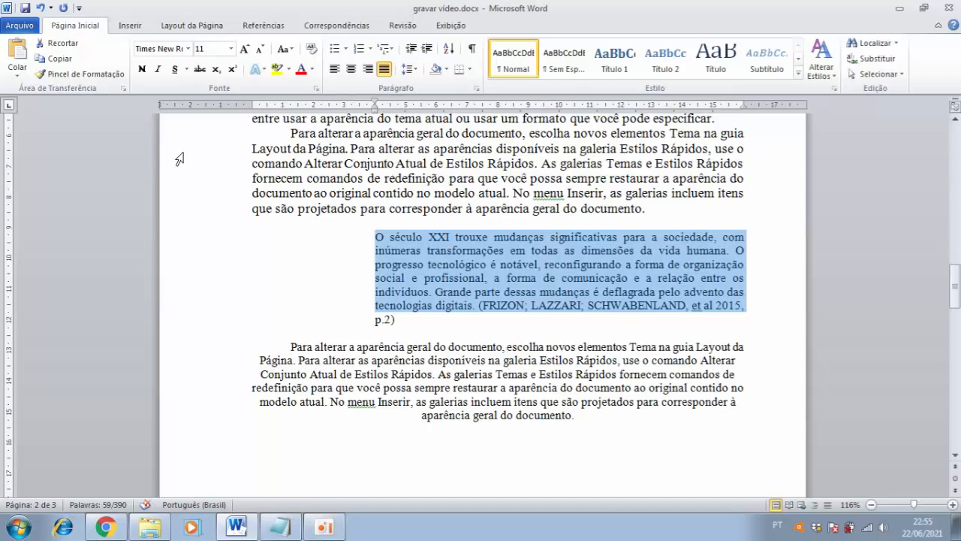
Set the font size of the whole indented quotation to 10, including its closing citation and page reference
{"action": "left_click", "coordinate": [232, 49]}
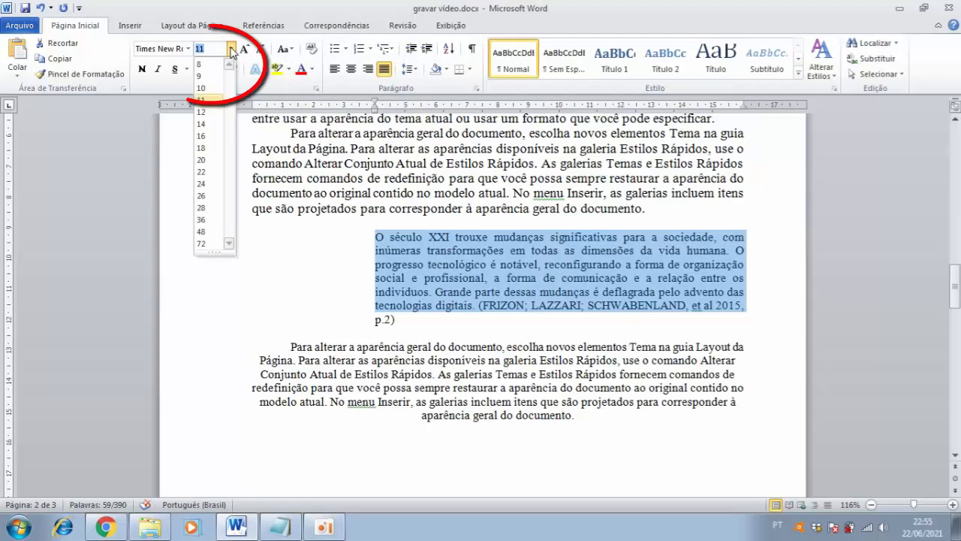
{"action": "left_click", "coordinate": [203, 88]}
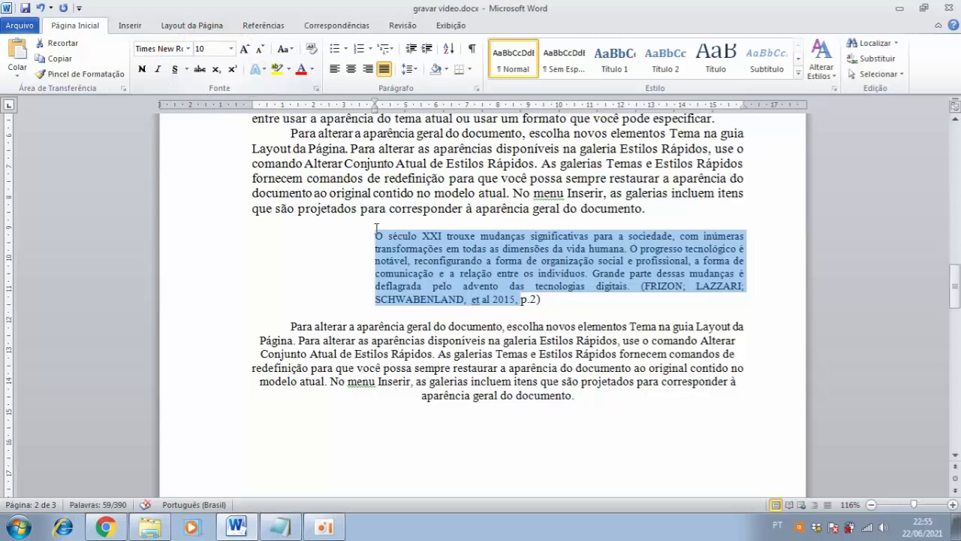
{"action": "left_click_drag", "start_coordinate": [552, 304], "coordinate": [437, 275]}
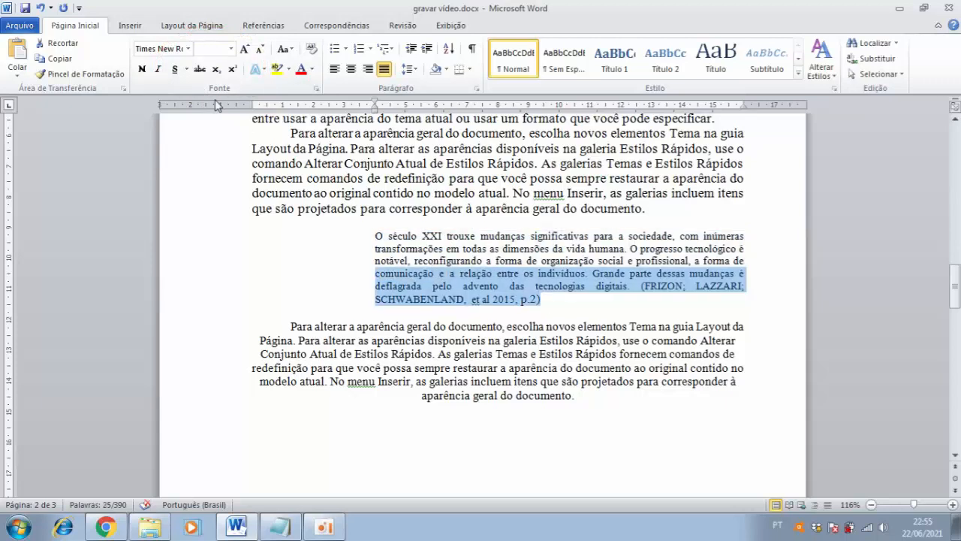
{"action": "left_click", "coordinate": [232, 50]}
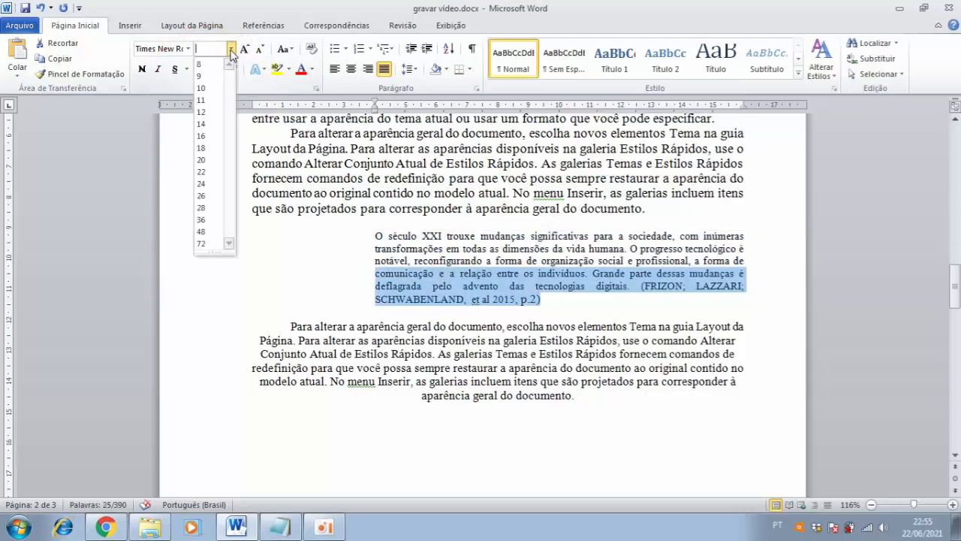
{"action": "left_click", "coordinate": [202, 88]}
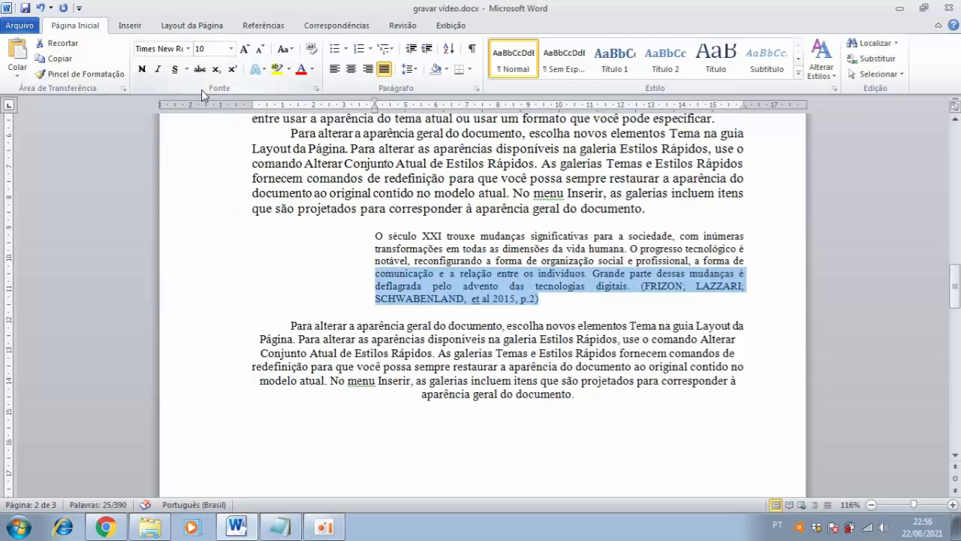
{"action": "left_click", "coordinate": [544, 298]}
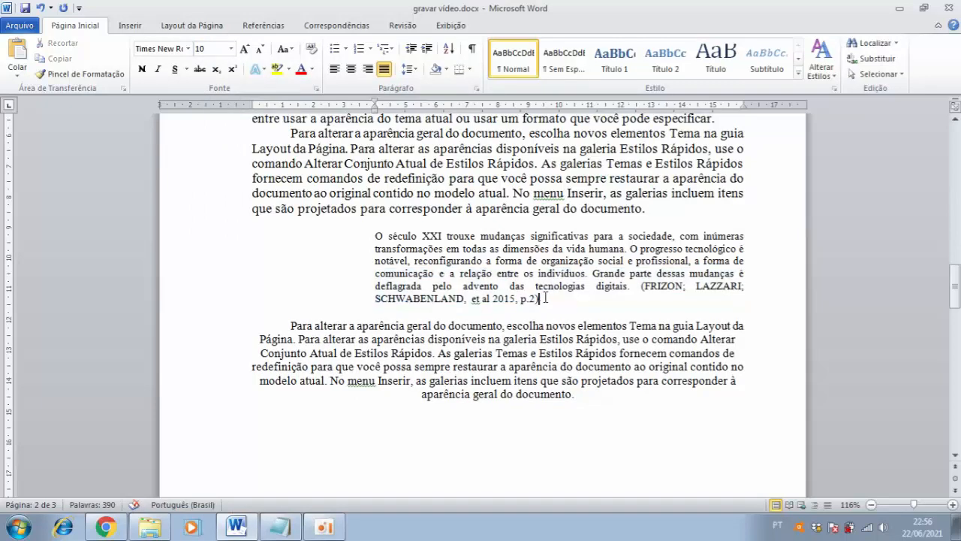
Apply 1,0 line spacing to the entire indented quotation
{"action": "left_click_drag", "start_coordinate": [374, 236], "coordinate": [565, 302]}
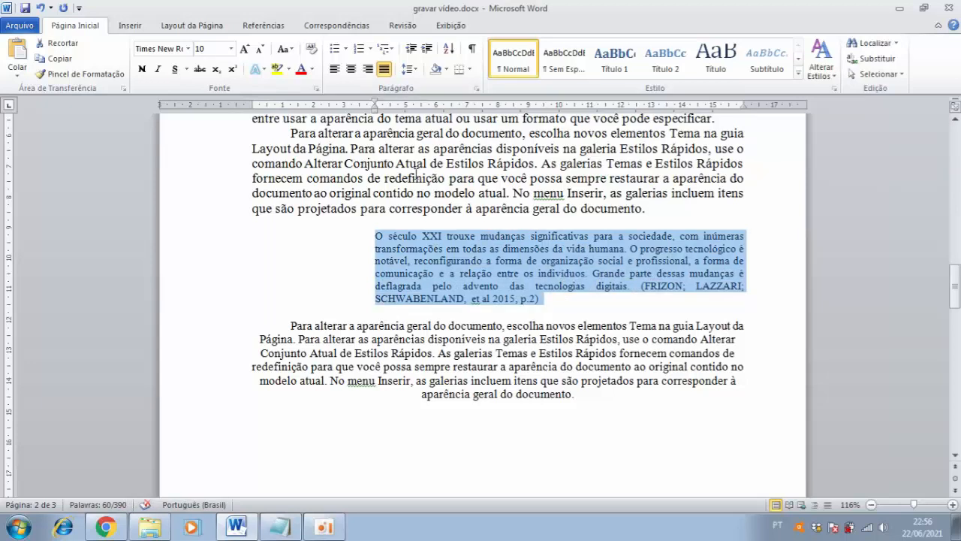
{"action": "left_click", "coordinate": [416, 70]}
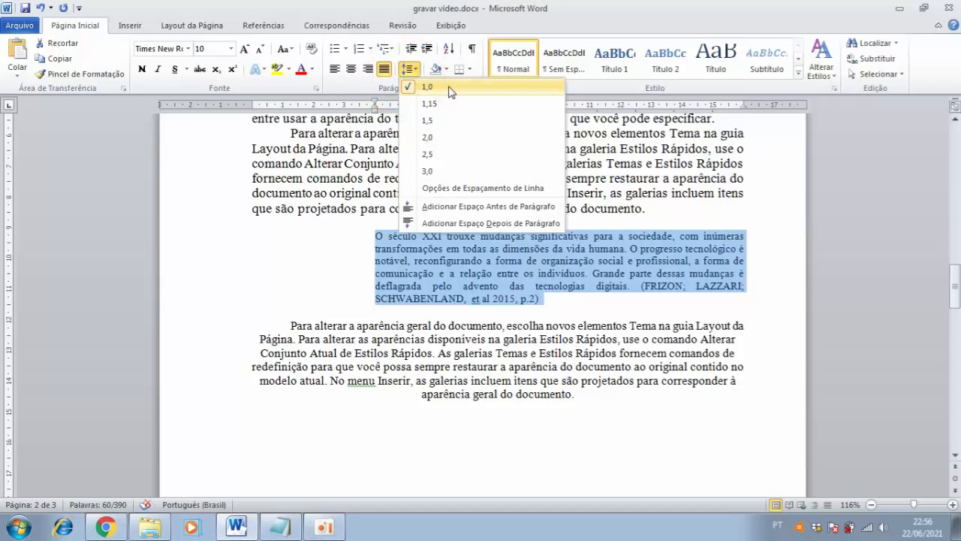
{"action": "left_click", "coordinate": [449, 91]}
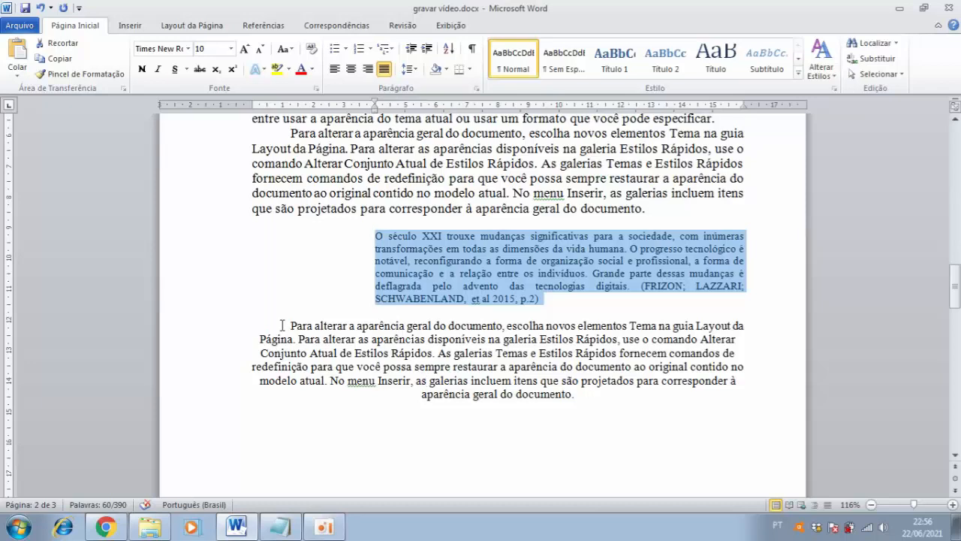
Set the body paragraph below the indented quotation to font size 12 and justify it
{"action": "left_click_drag", "start_coordinate": [282, 325], "coordinate": [463, 408]}
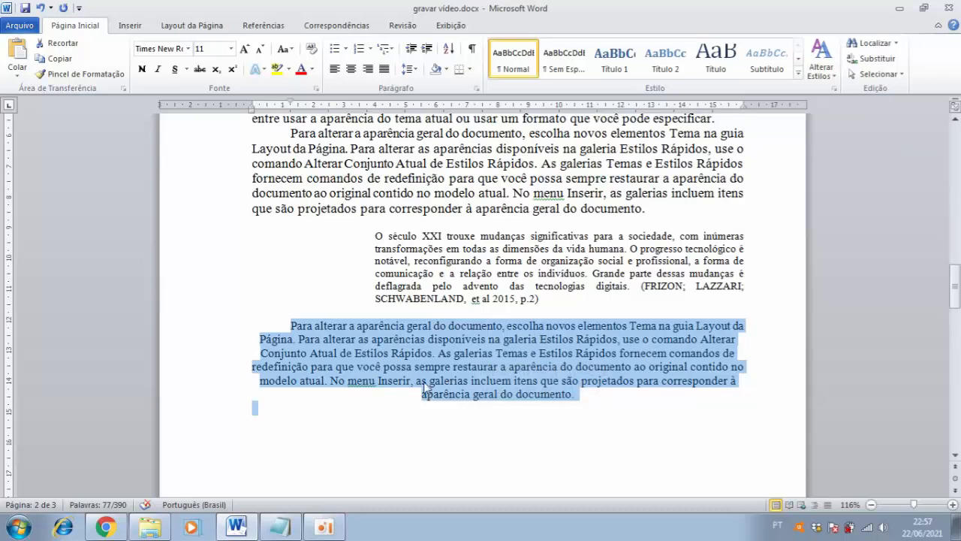
{"action": "left_click", "coordinate": [231, 49]}
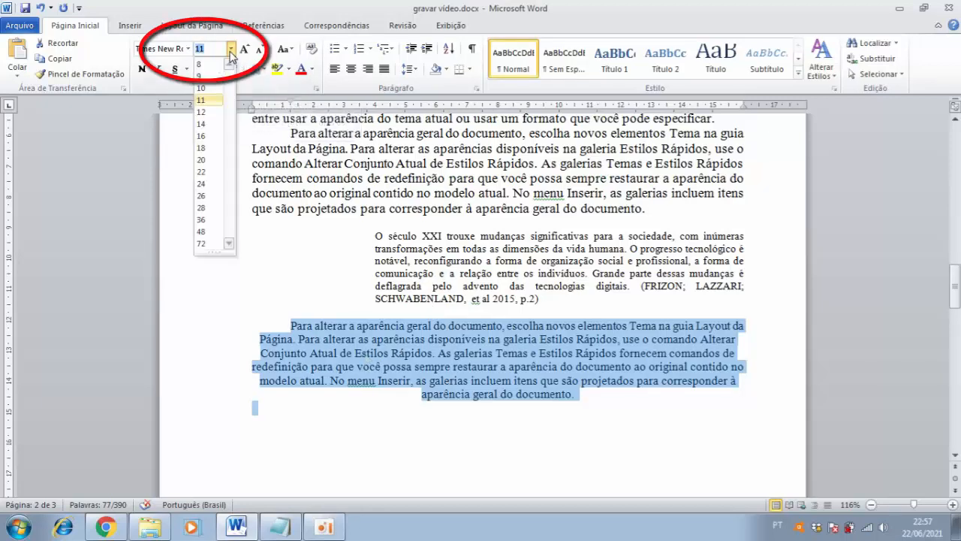
{"action": "left_click", "coordinate": [212, 112]}
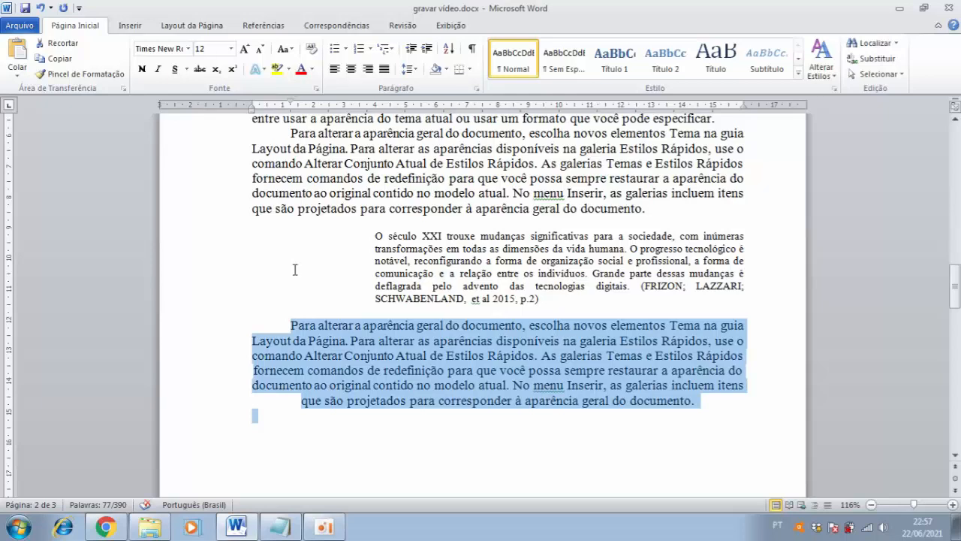
{"action": "left_click", "coordinate": [384, 69]}
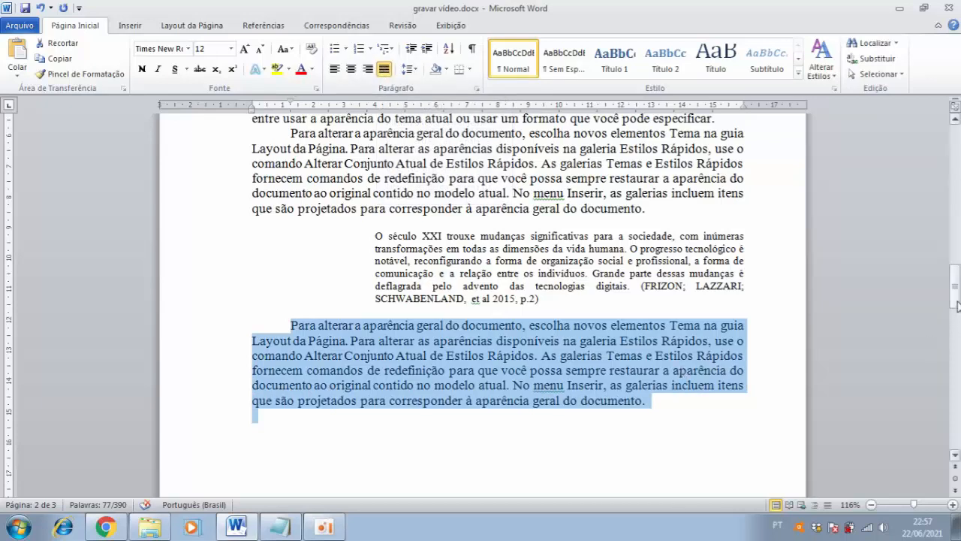
Set the line spacing of the paragraph below the indented quotation to 1,5
{"action": "mouse_move", "coordinate": [957, 303]}
{"action": "left_mouse_down"}
{"action": "mouse_move", "coordinate": [957, 289]}
{"action": "mouse_move", "coordinate": [956, 302]}
{"action": "left_mouse_up"}
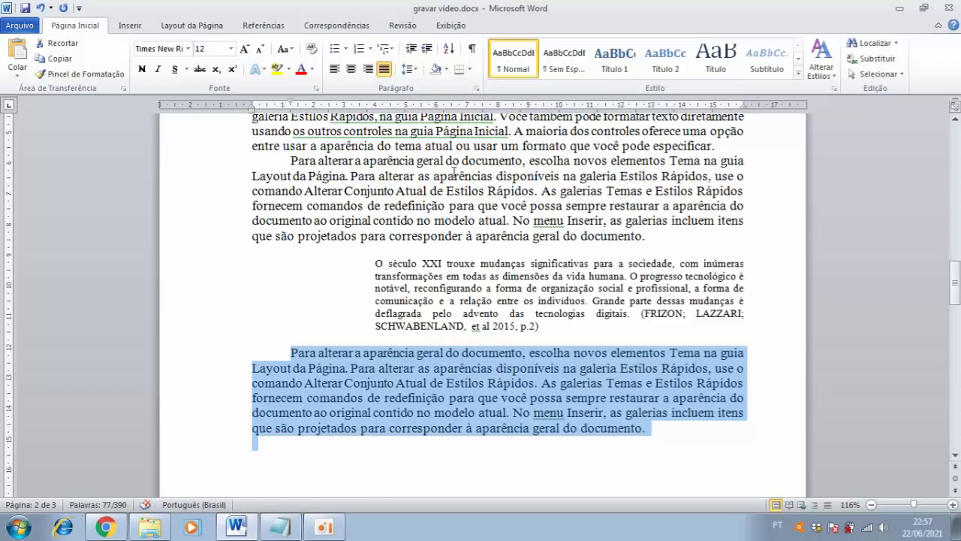
{"action": "left_click", "coordinate": [415, 70]}
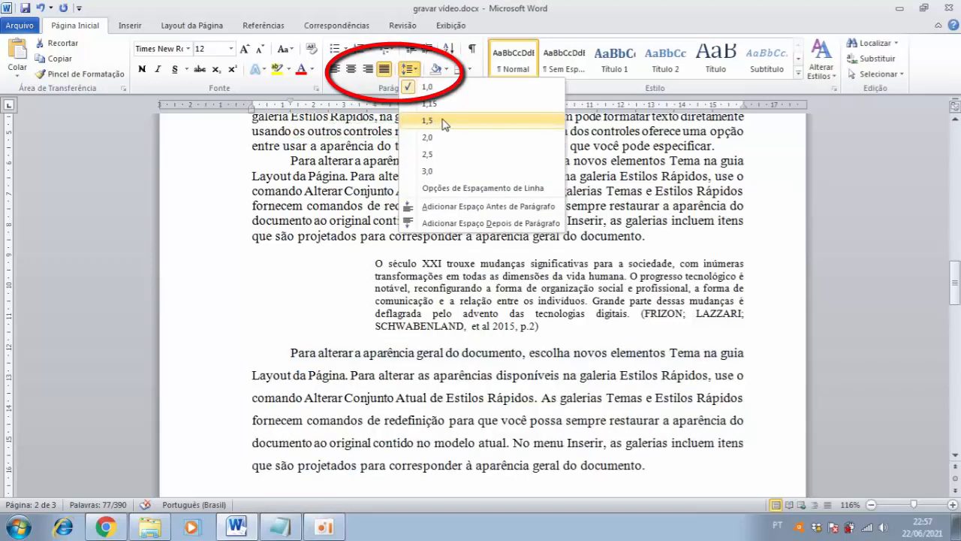
{"action": "left_click", "coordinate": [443, 121]}
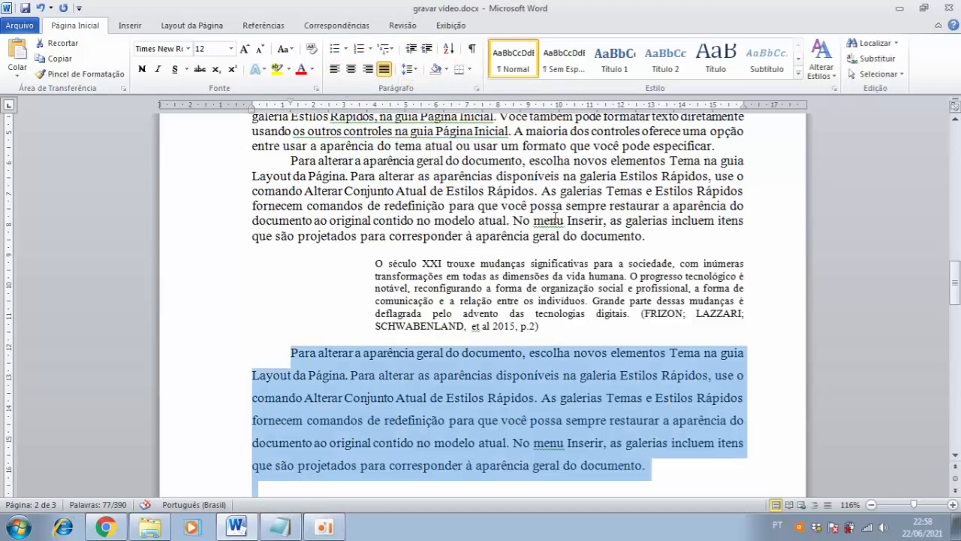
Set the line spacing of the three body paragraphs between the Atividade II heading and the quotation to 1,5
{"action": "left_click_drag", "start_coordinate": [956, 283], "coordinate": [956, 262]}
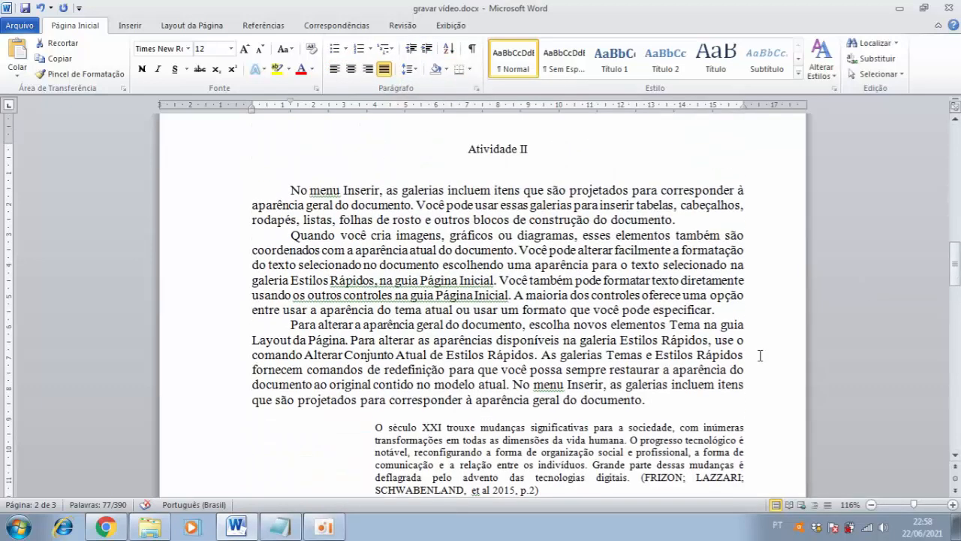
{"action": "left_click", "coordinate": [655, 402]}
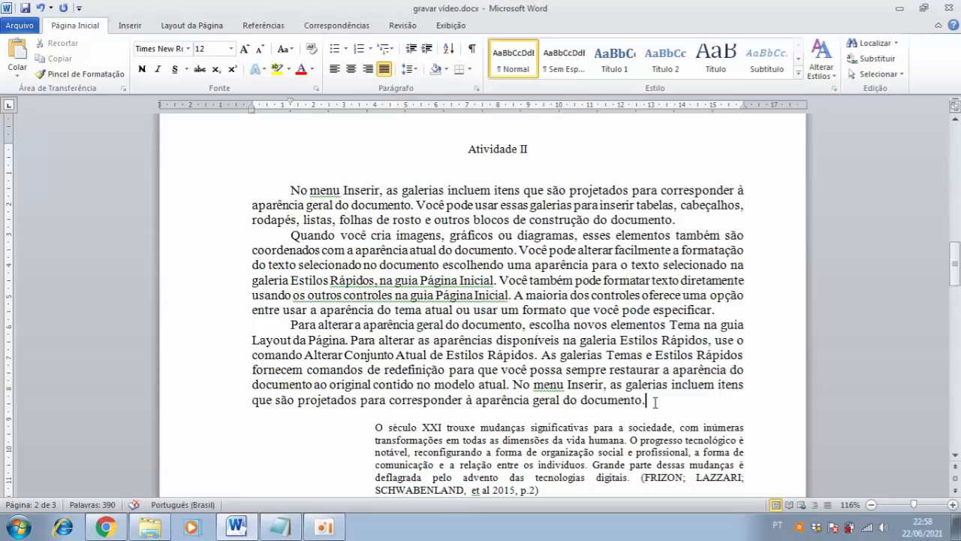
{"action": "left_click_drag", "start_coordinate": [650, 399], "coordinate": [262, 194]}
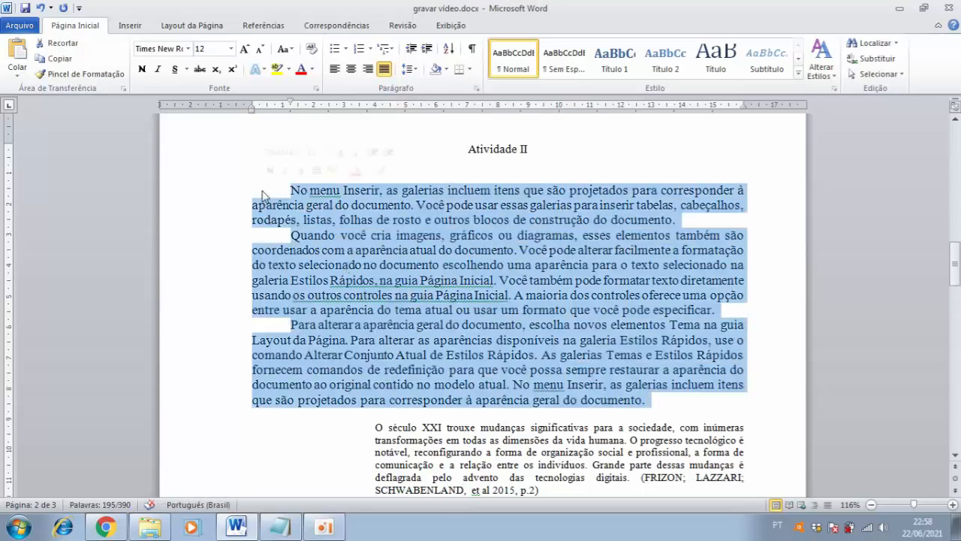
{"action": "left_click", "coordinate": [414, 69]}
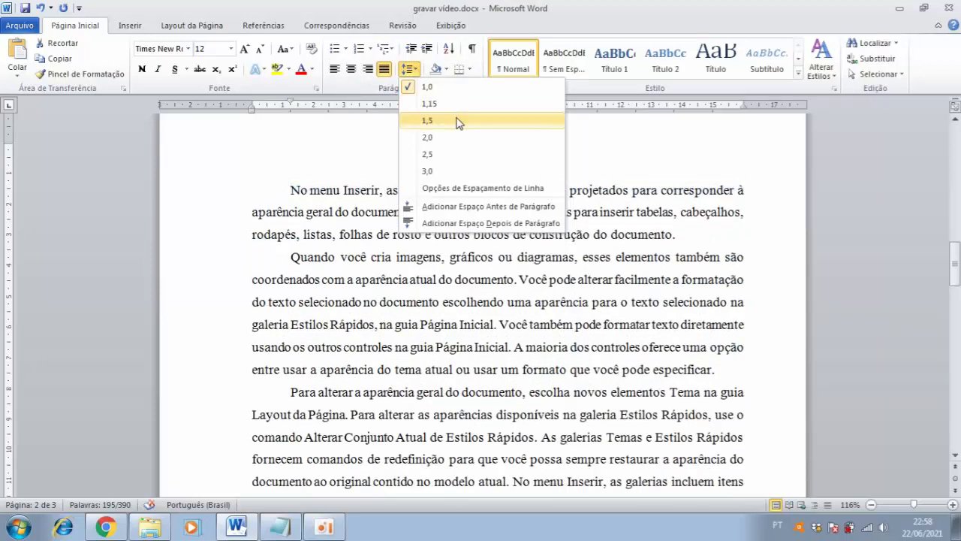
{"action": "left_click", "coordinate": [458, 123]}
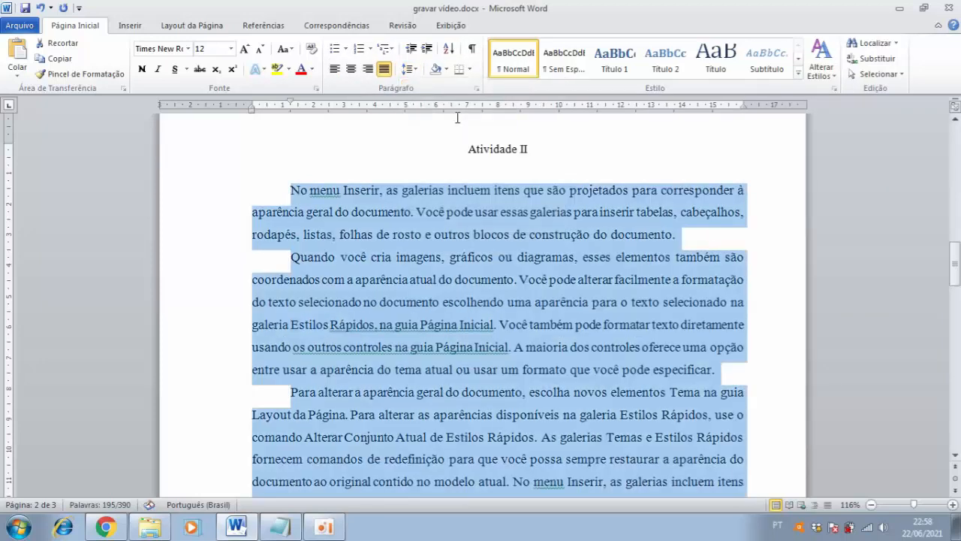
{"action": "left_click", "coordinate": [571, 237]}
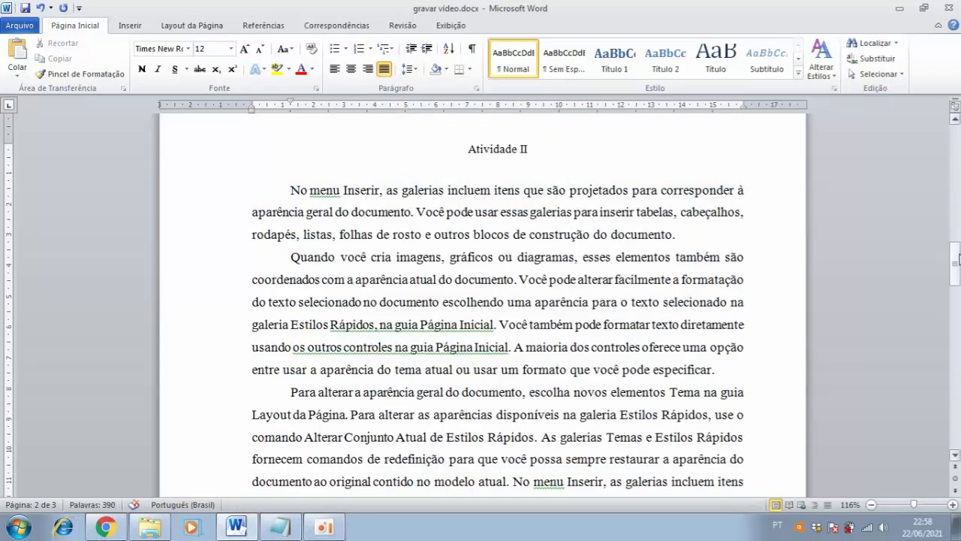
Examine how the first author's surname and given name are written in the entry under REFERENCIAS on the last page
{"action": "left_click_drag", "start_coordinate": [958, 259], "coordinate": [956, 363]}
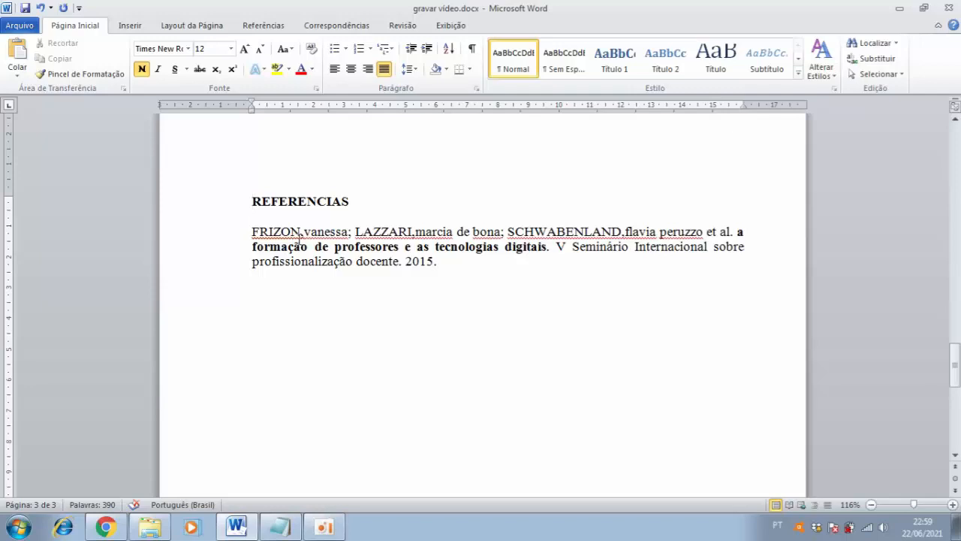
{"action": "left_click_drag", "start_coordinate": [301, 231], "coordinate": [242, 234]}
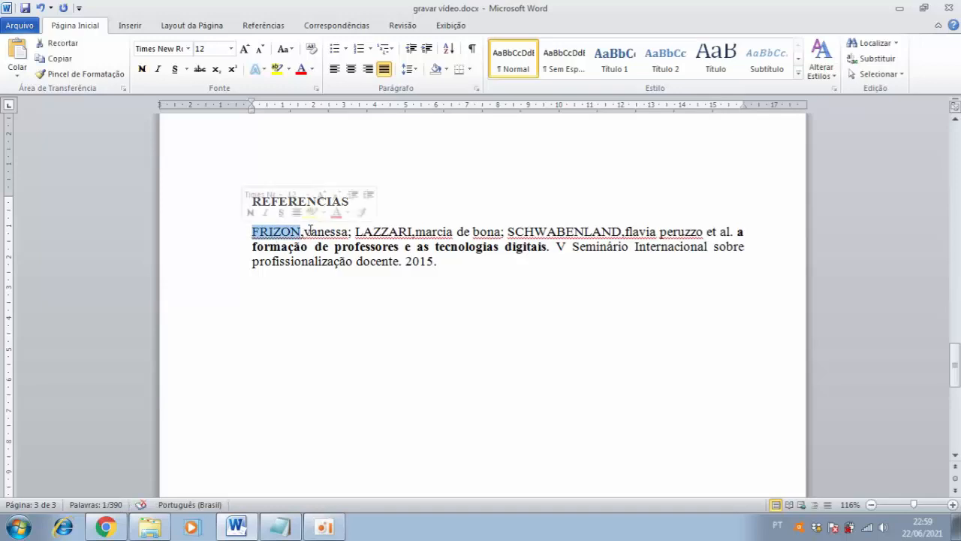
{"action": "left_click_drag", "start_coordinate": [305, 232], "coordinate": [331, 234]}
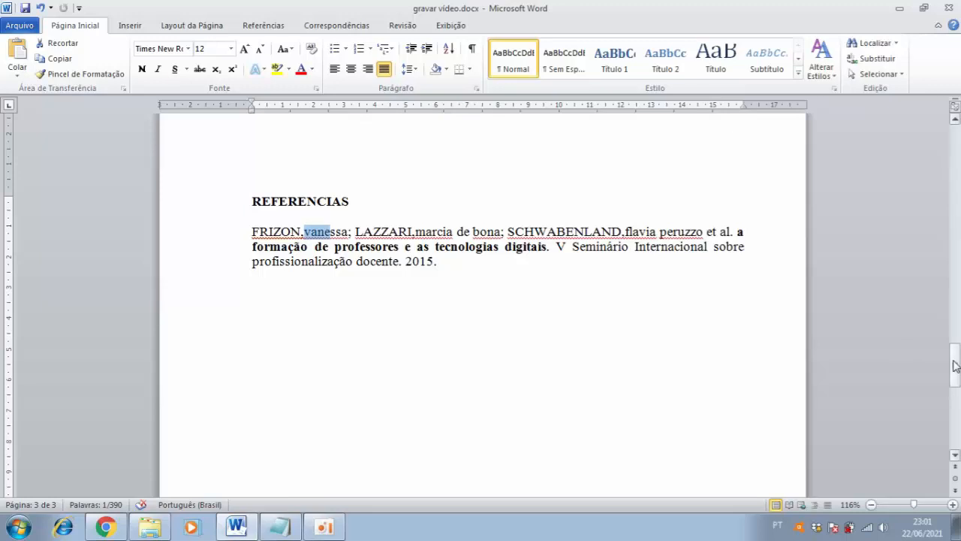
Return to the cover page and save the document under its existing file name
{"action": "left_click_drag", "start_coordinate": [956, 365], "coordinate": [956, 362]}
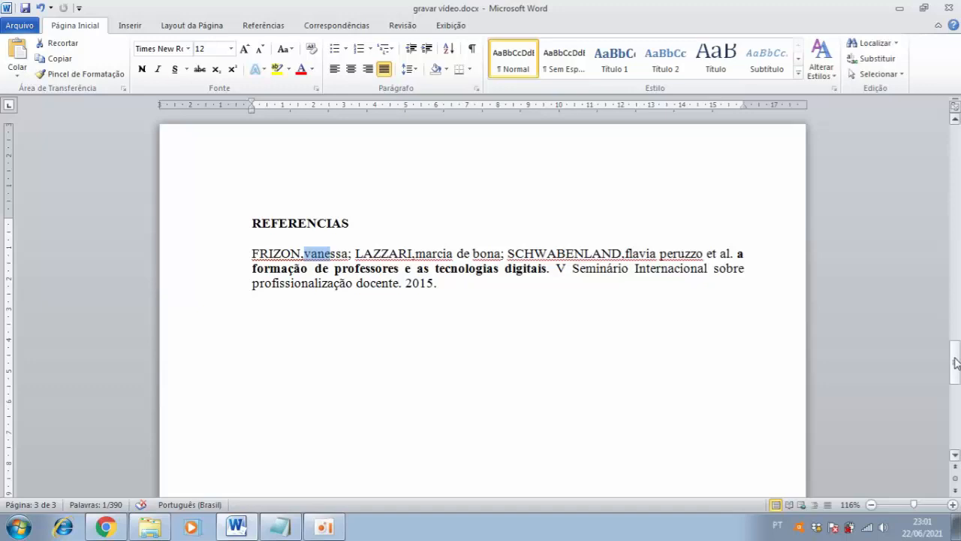
{"action": "left_click_drag", "start_coordinate": [956, 363], "coordinate": [956, 252]}
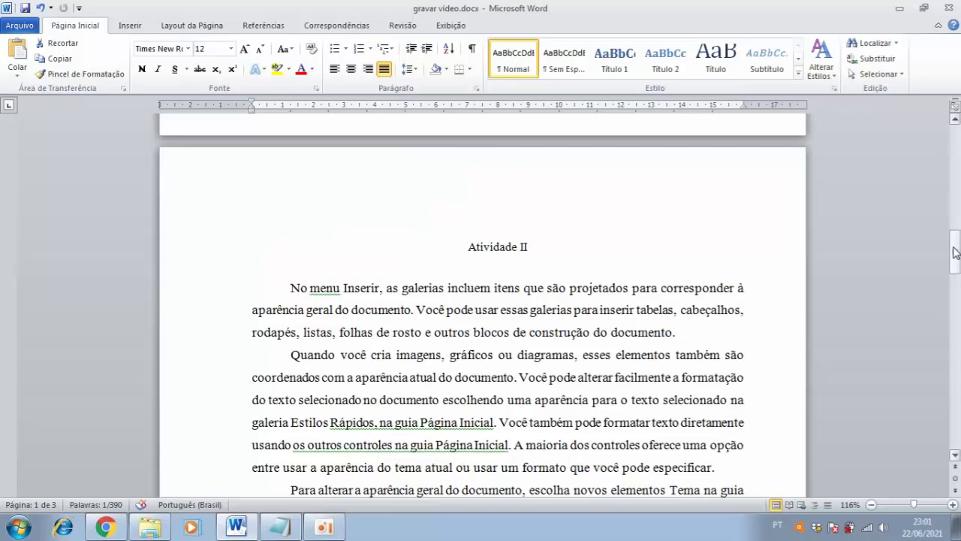
{"action": "left_click_drag", "start_coordinate": [956, 253], "coordinate": [956, 148]}
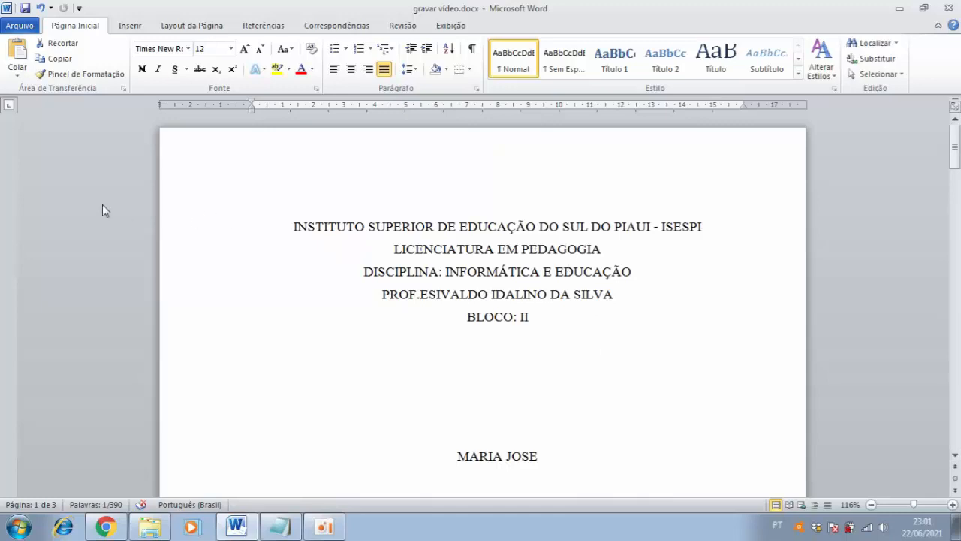
{"action": "left_click", "coordinate": [19, 26]}
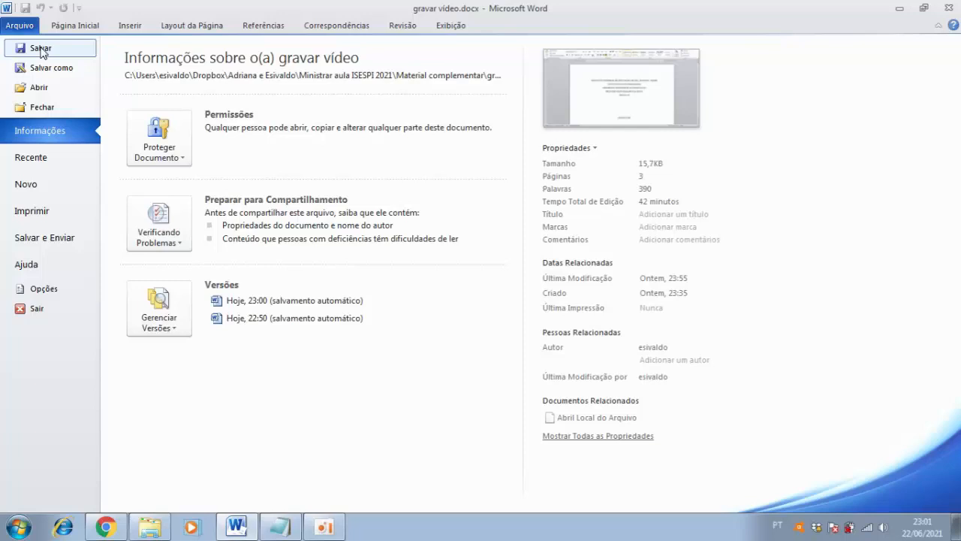
{"action": "left_click", "coordinate": [40, 49]}
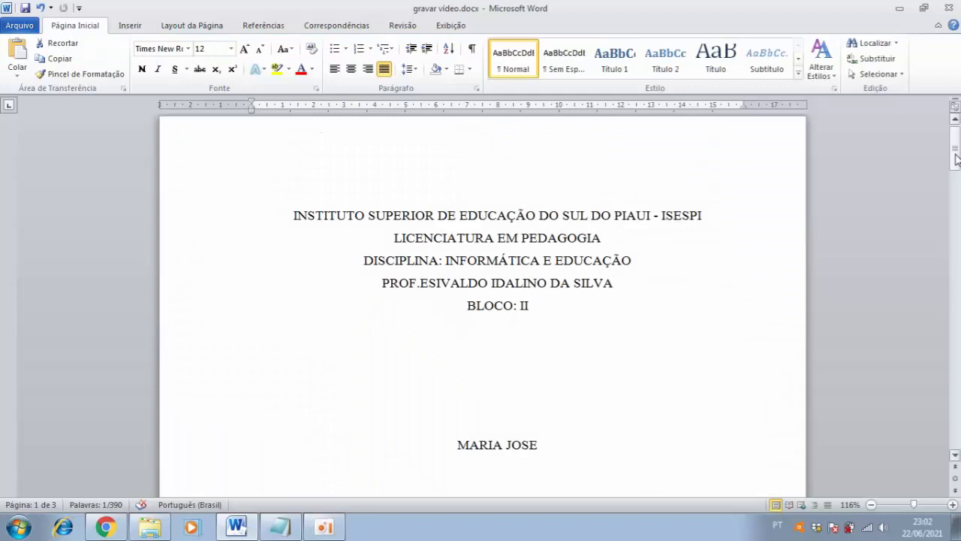